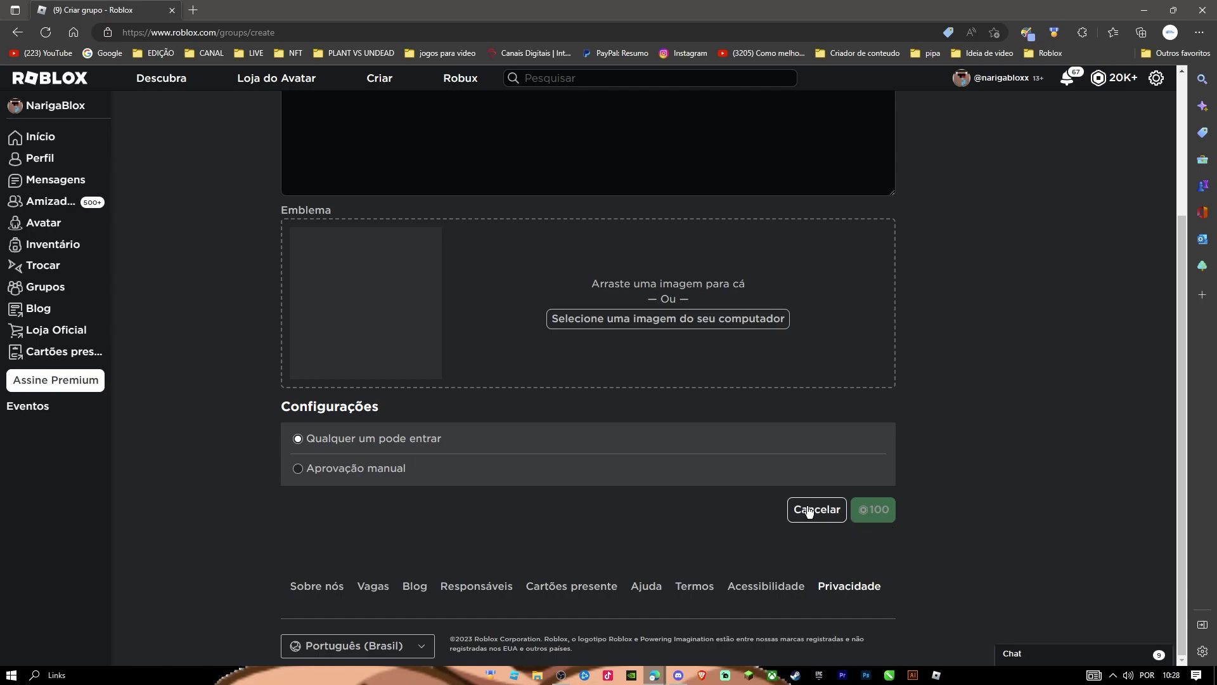
Switch to Roblox Studio and create a new place from the Baseplate template
scroll(790, 389, up, 3)
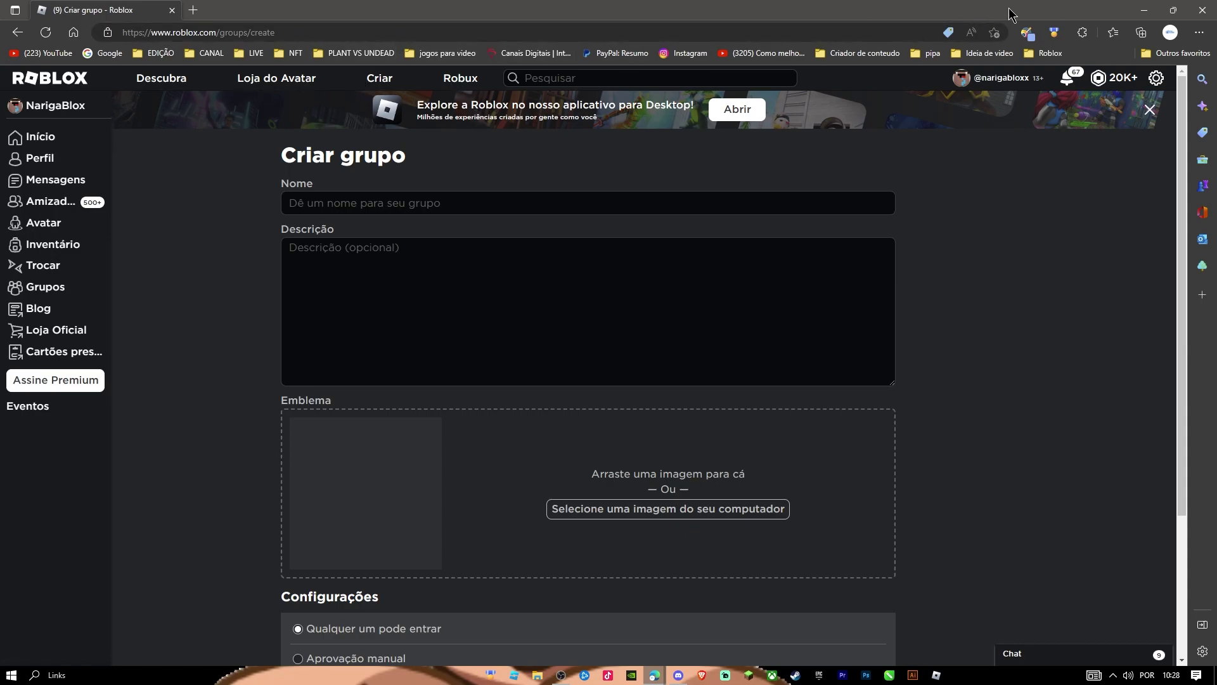
click(518, 672)
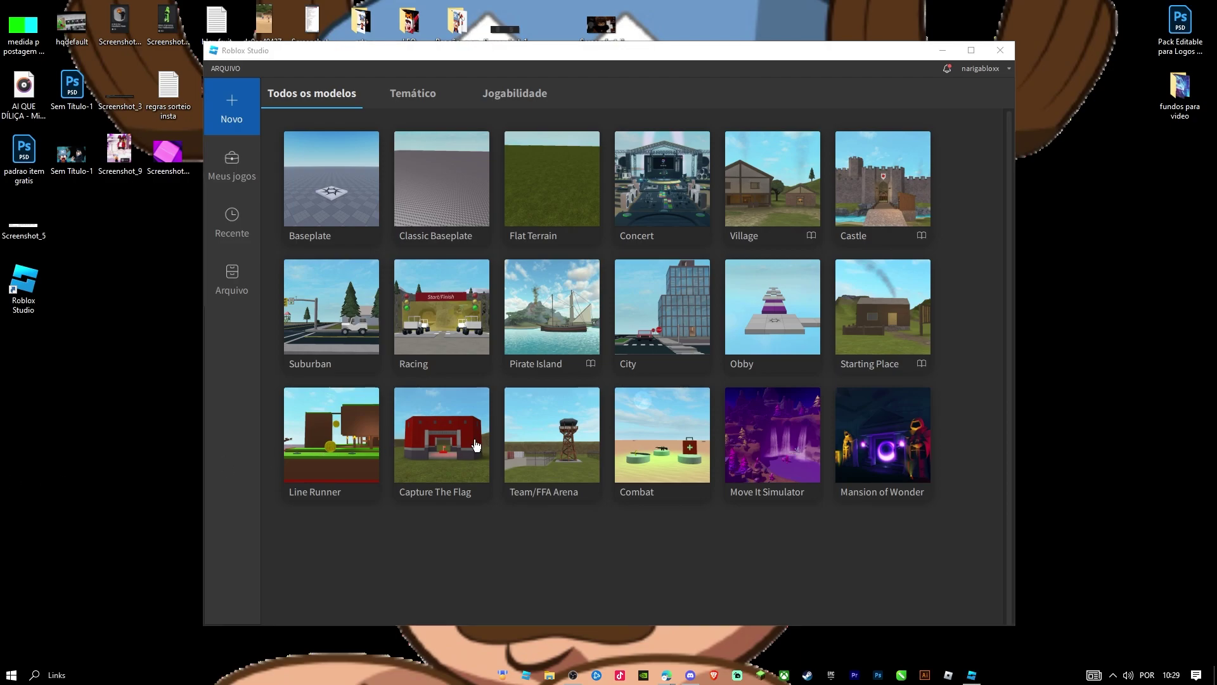
click(917, 554)
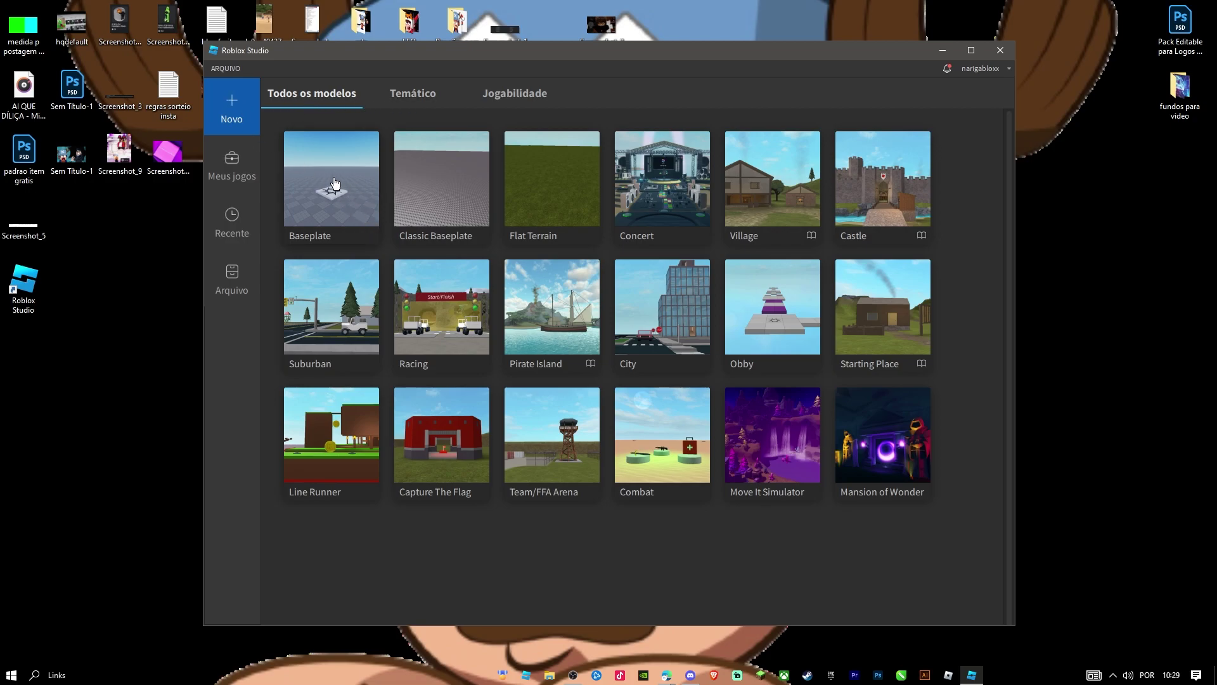
click(365, 227)
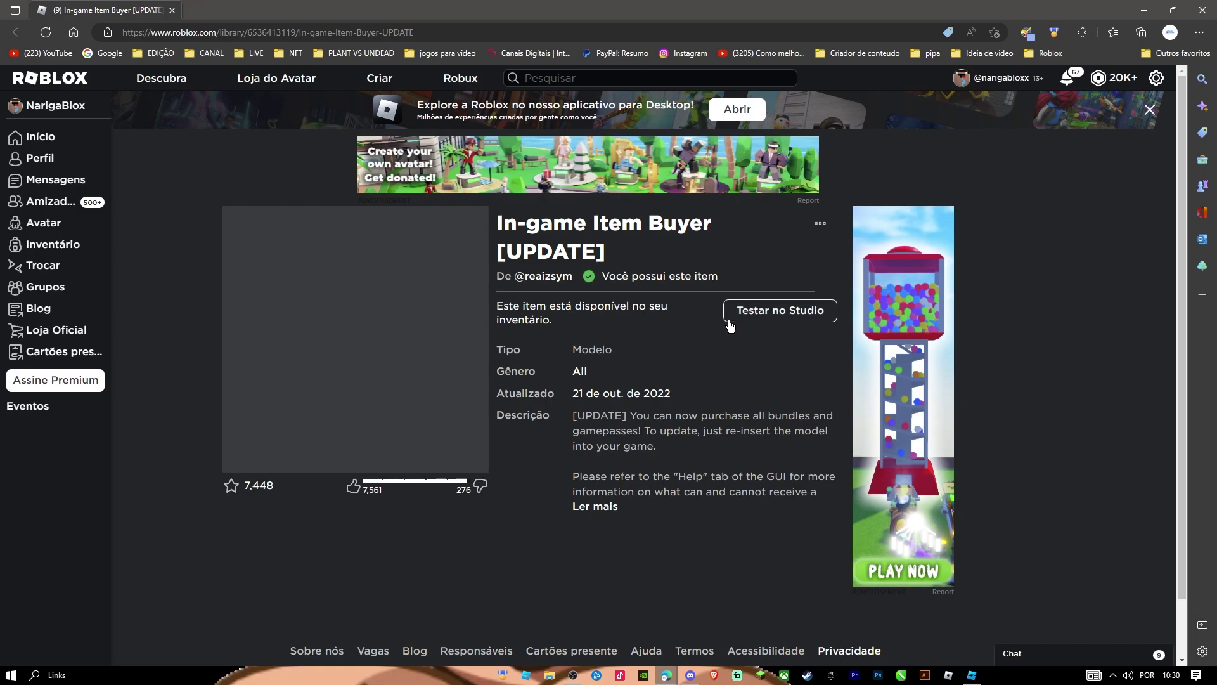
Open the In-game Item Buyer [UPDATE] model in Roblox Studio from its web page and minimize the browser
click(766, 314)
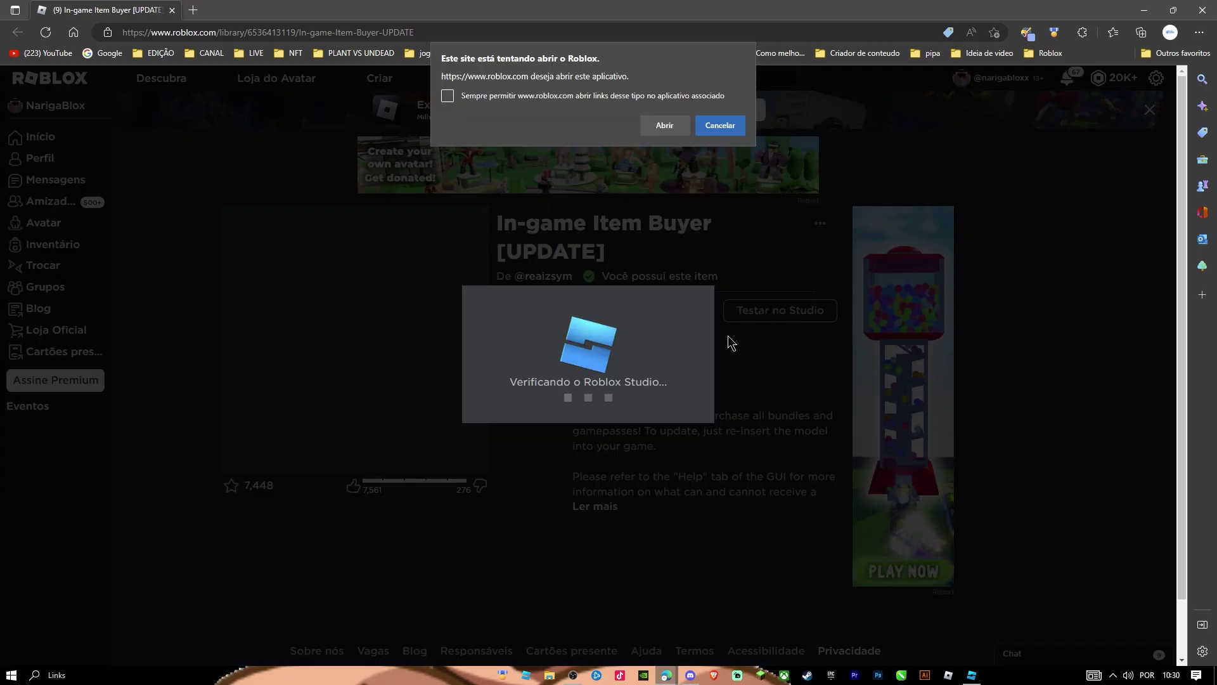
click(678, 130)
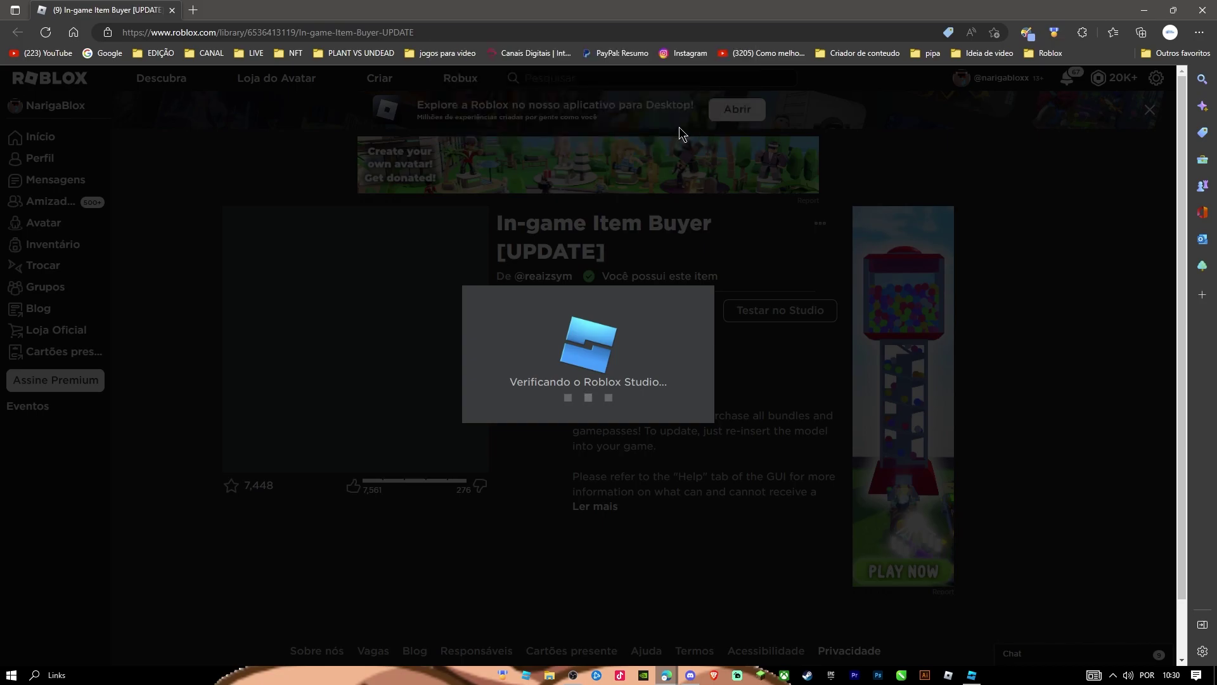
click(1147, 10)
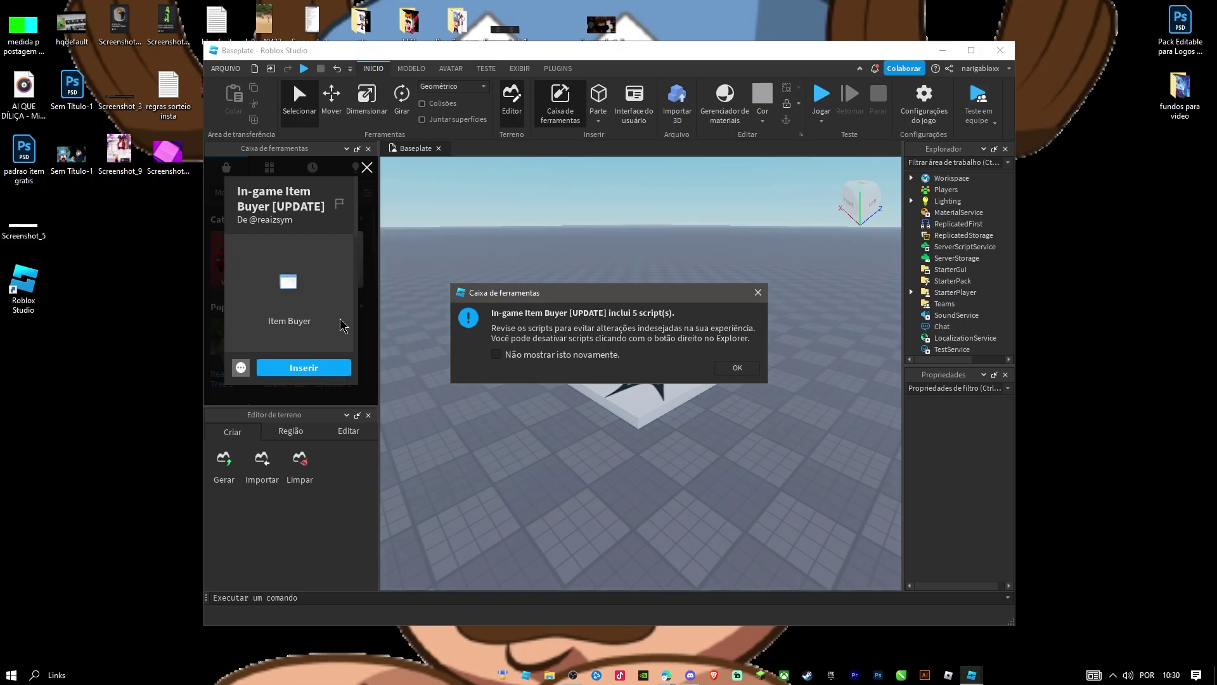
Insert the In-game Item Buyer [UPDATE] model into the Baseplate place and dismiss its script notices
click(737, 368)
click(301, 370)
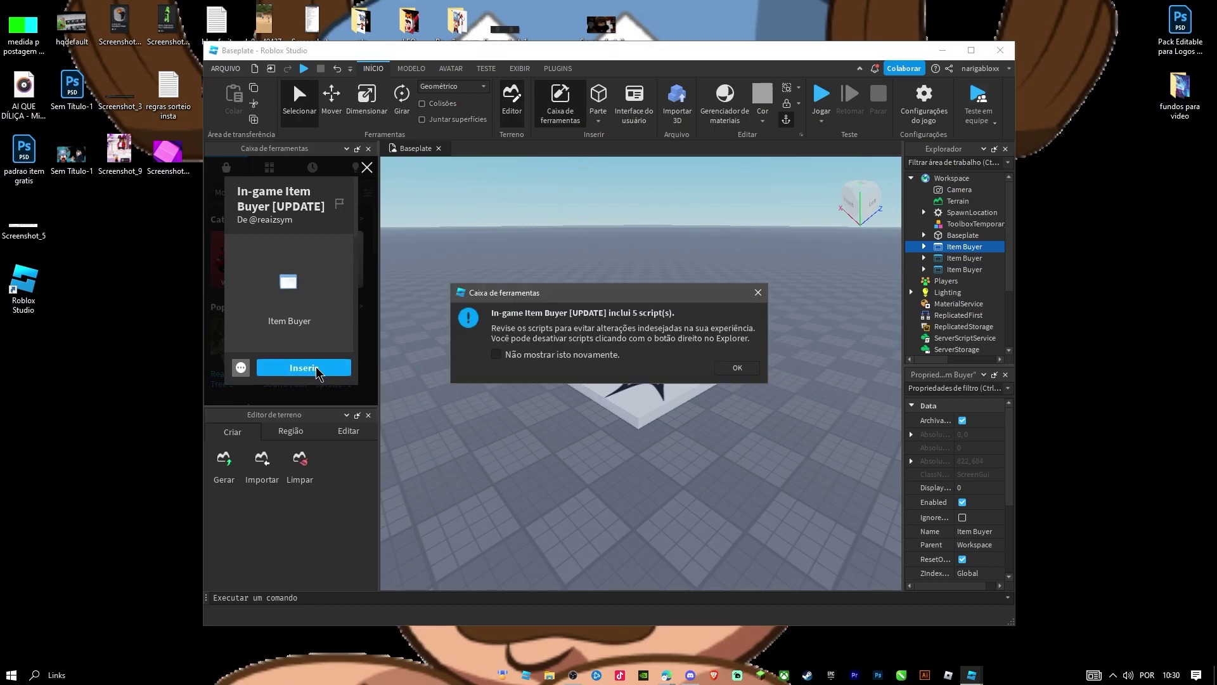
click(738, 368)
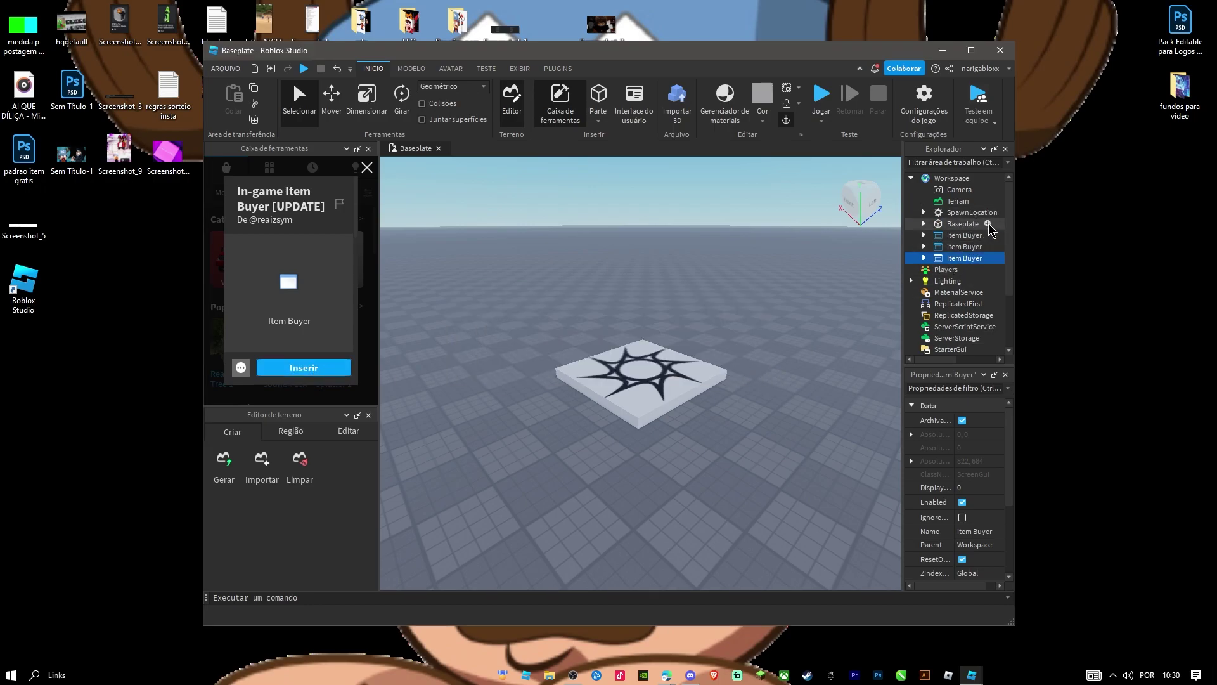
Delete the two duplicate Item Buyer objects from Workspace, keeping a single copy
click(960, 236)
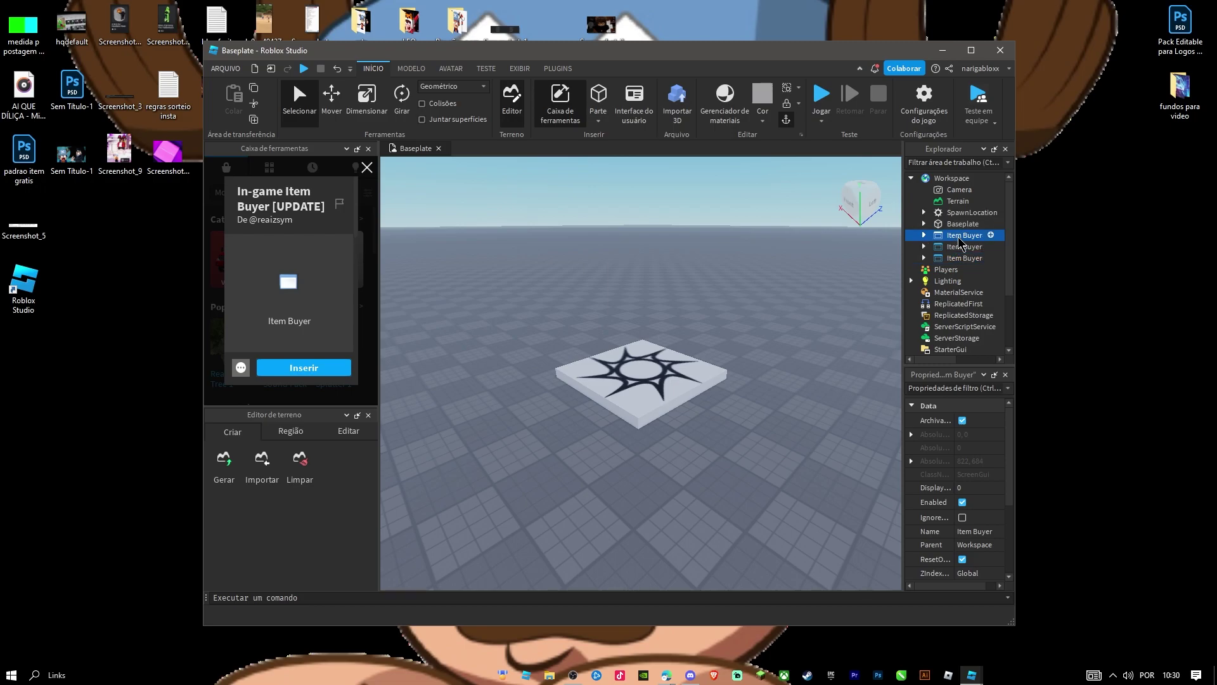
key(Delete)
click(960, 236)
key(Delete)
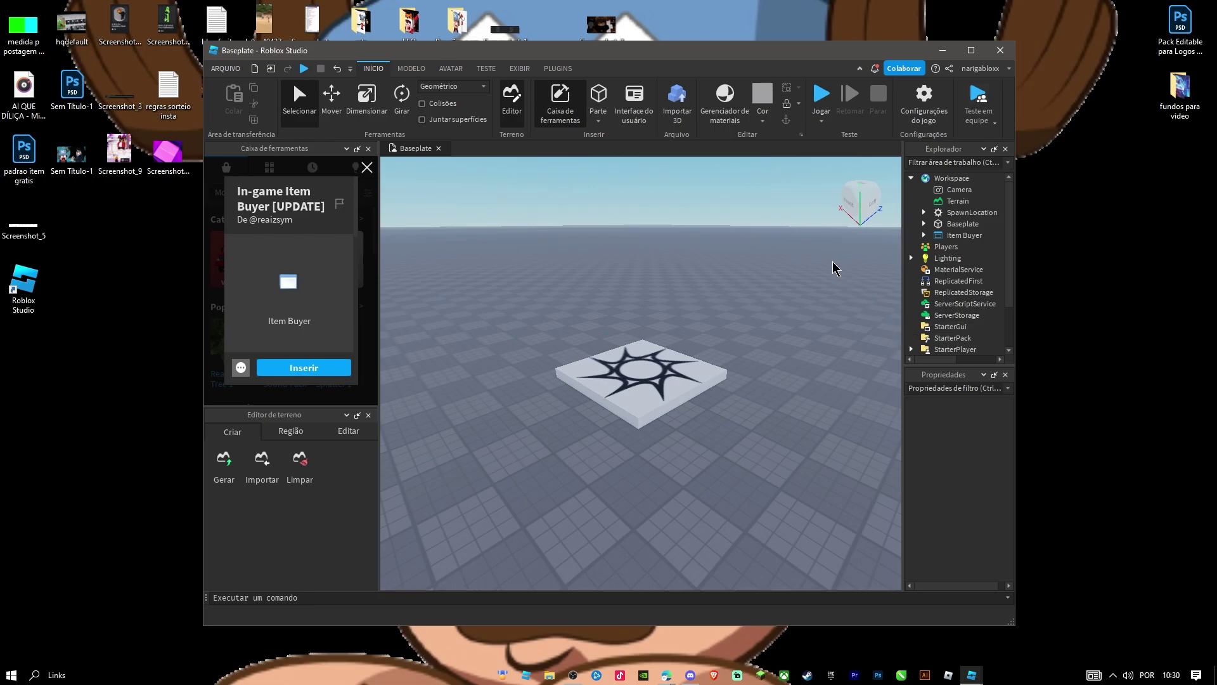
Hide the toolbox and close the extra Baseplate window without saving its changes
click(367, 170)
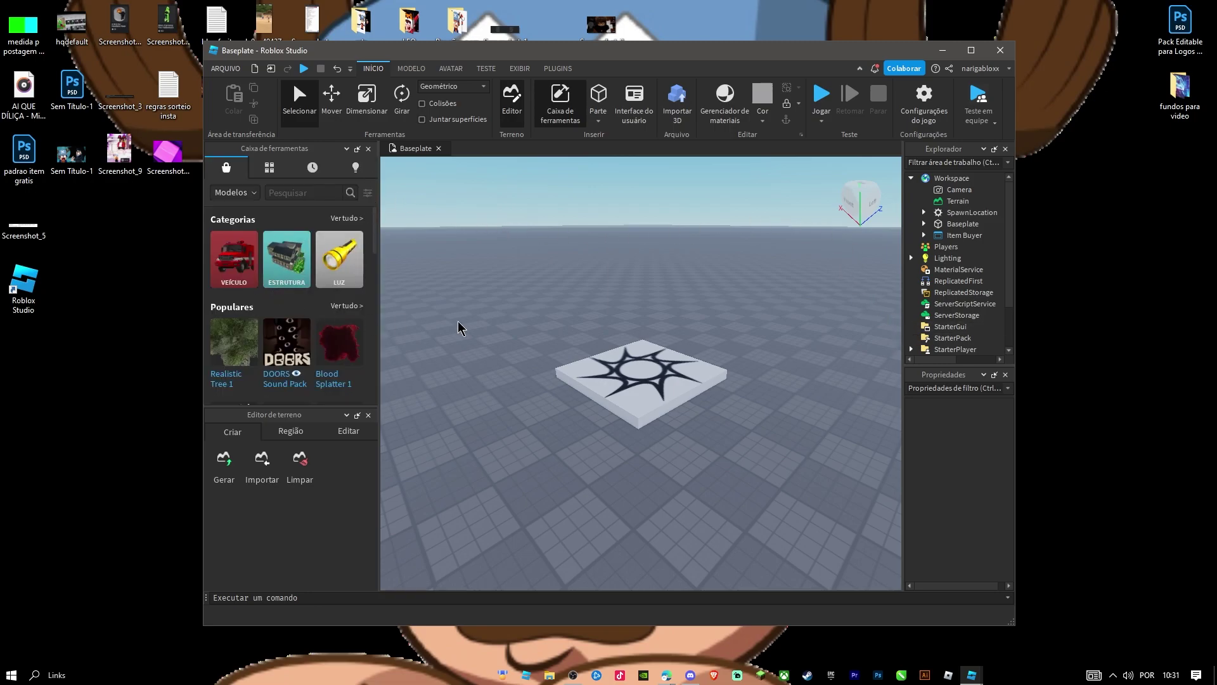
click(560, 101)
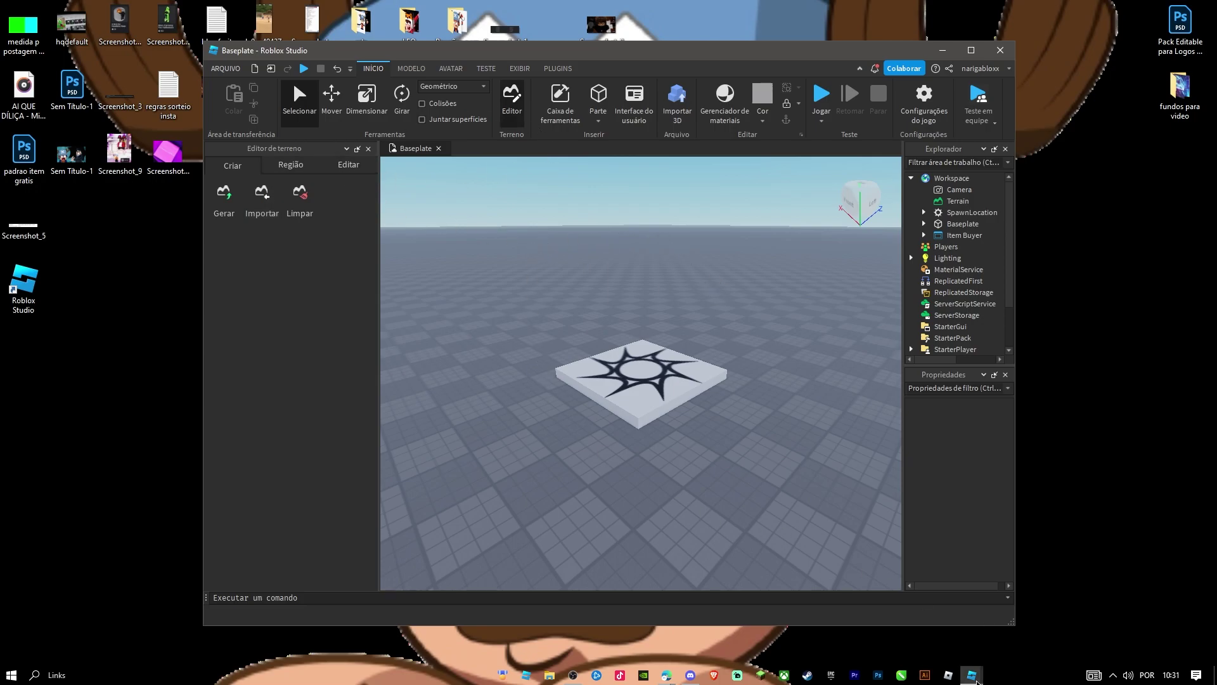
mouse_move(977, 681)
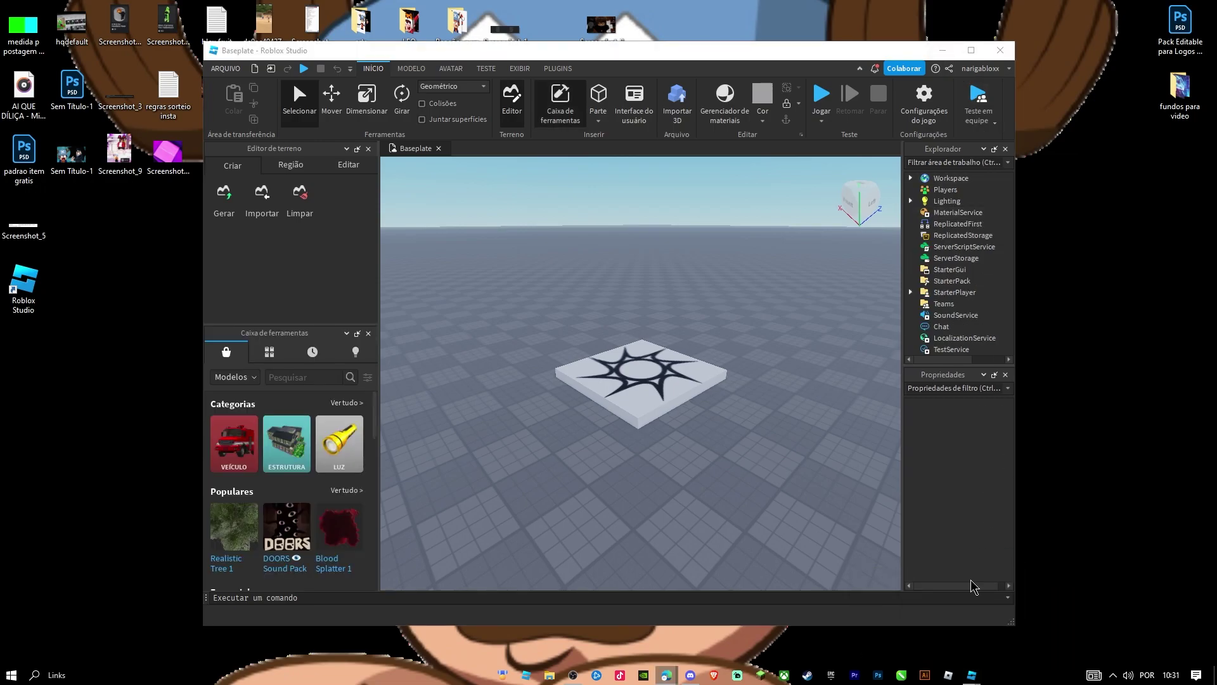
click(1000, 50)
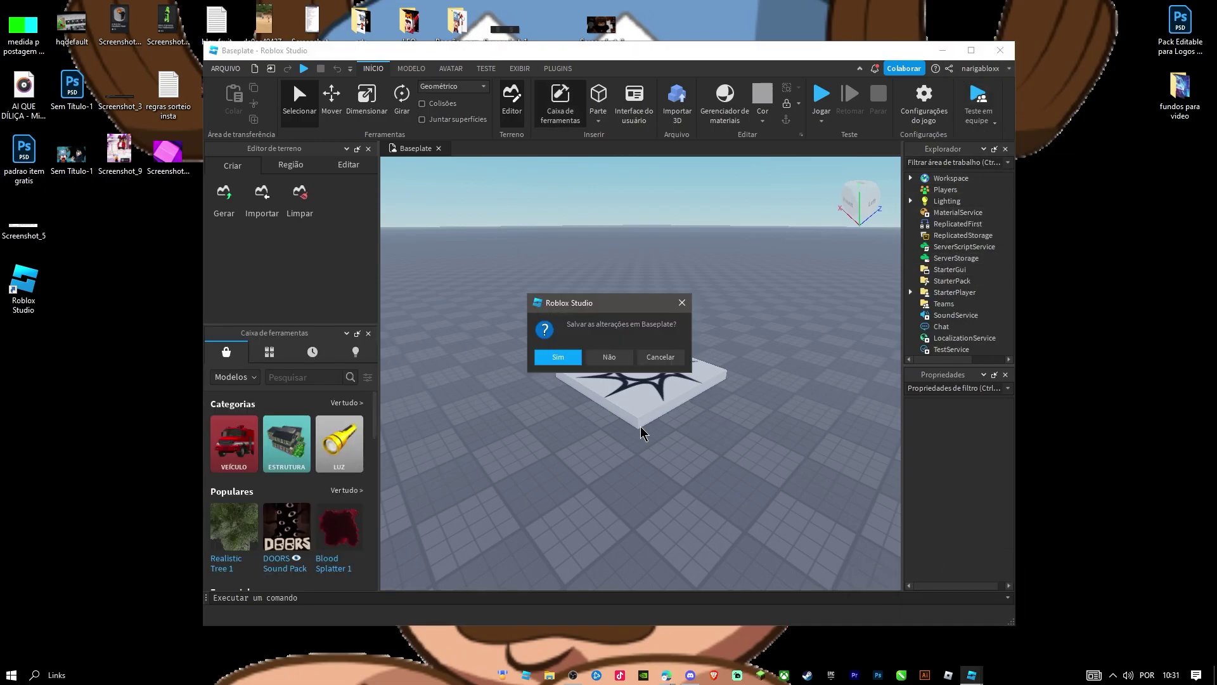
click(609, 357)
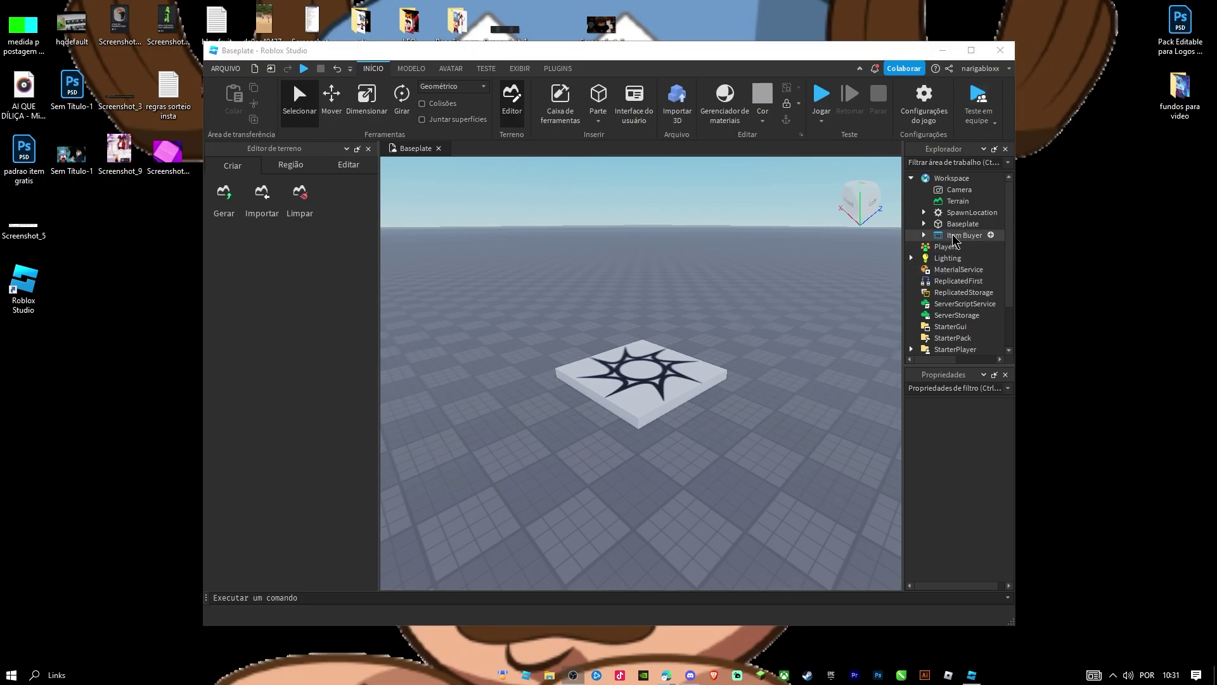
Move the Item Buyer object from Workspace into StarterGui and maximize the Studio window
drag(942, 239, 947, 311)
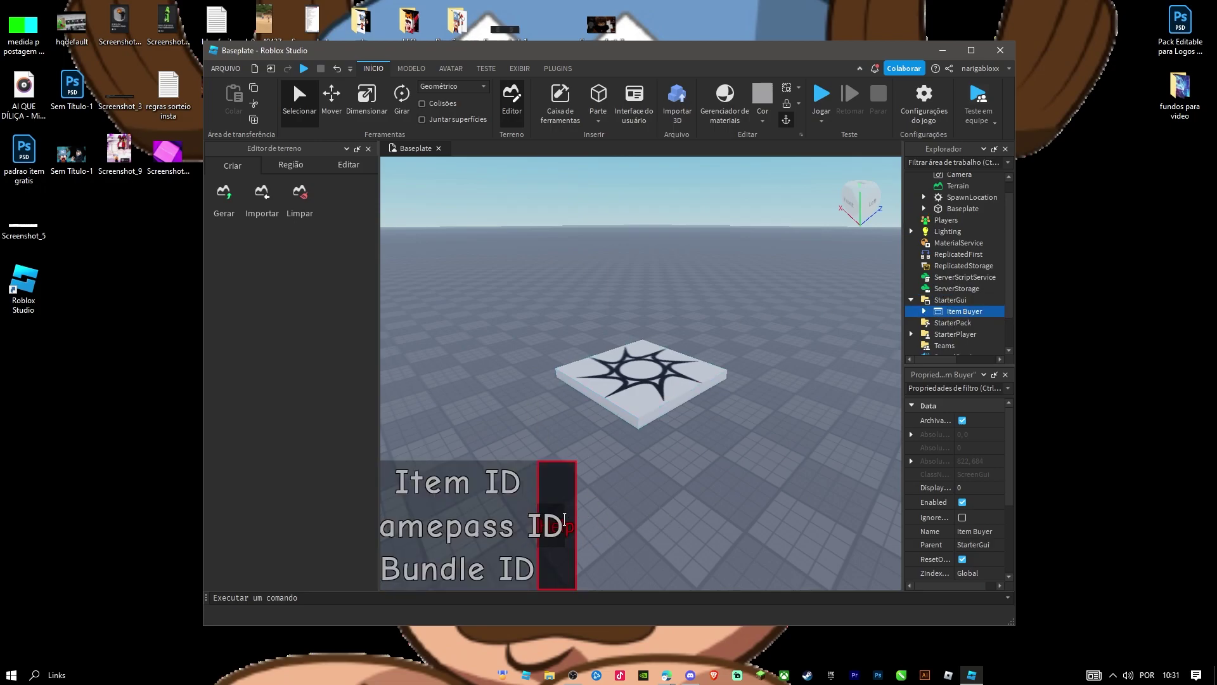
click(971, 52)
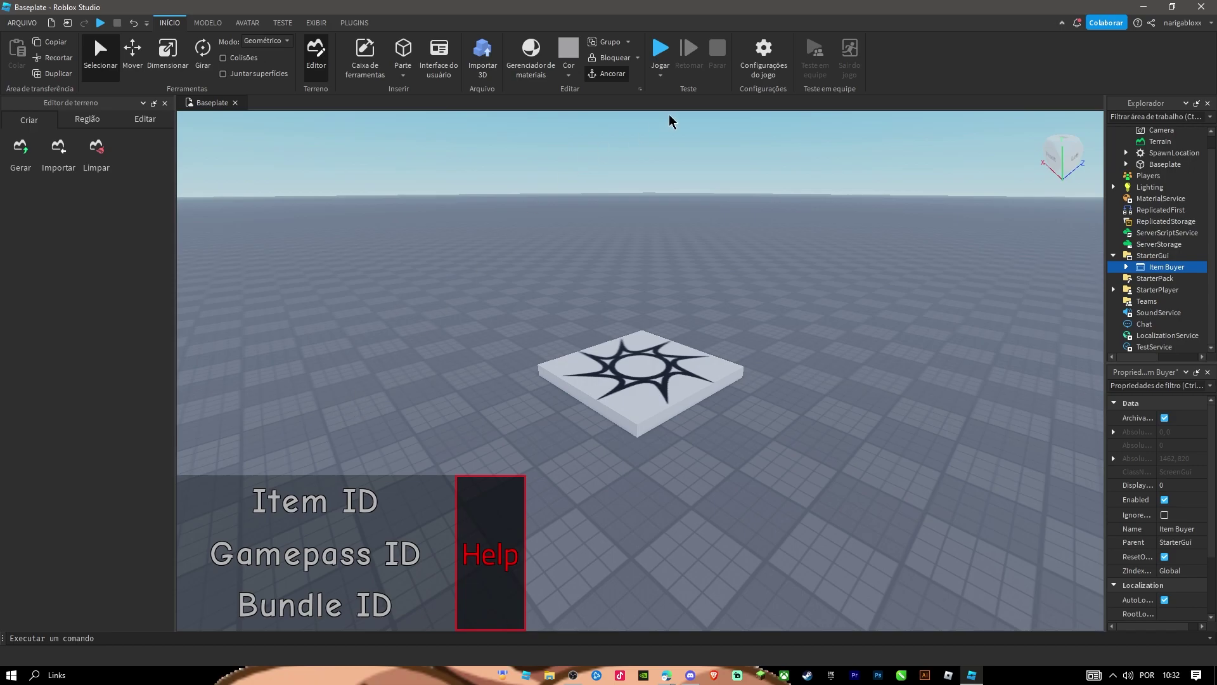
Start saving the game to Roblox from the game settings, with the name "nariga test" and the description "test"
click(767, 56)
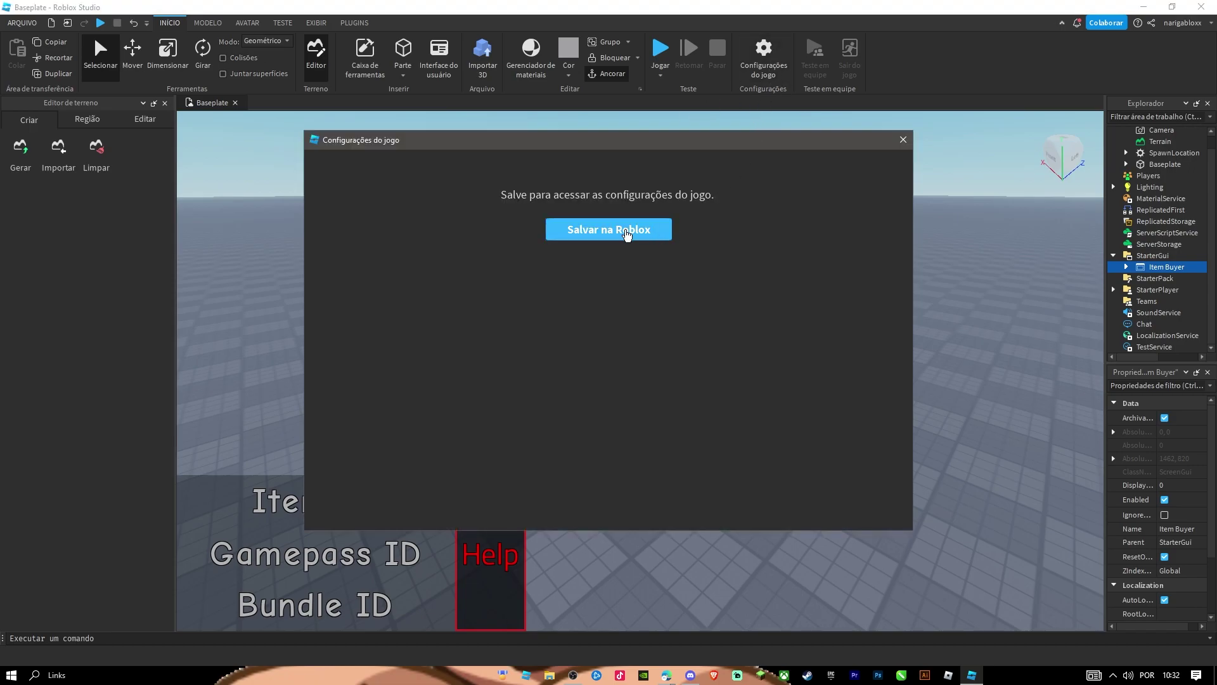
click(627, 235)
click(619, 162)
drag(632, 161, 564, 159)
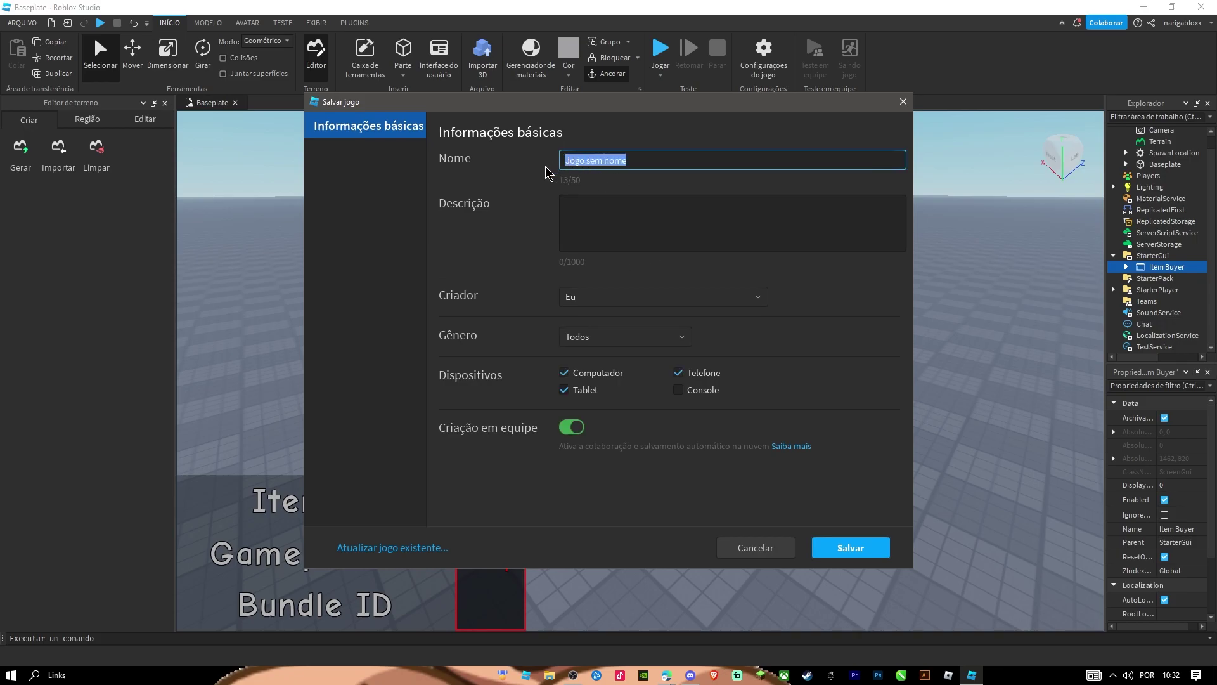
text(nariga test)
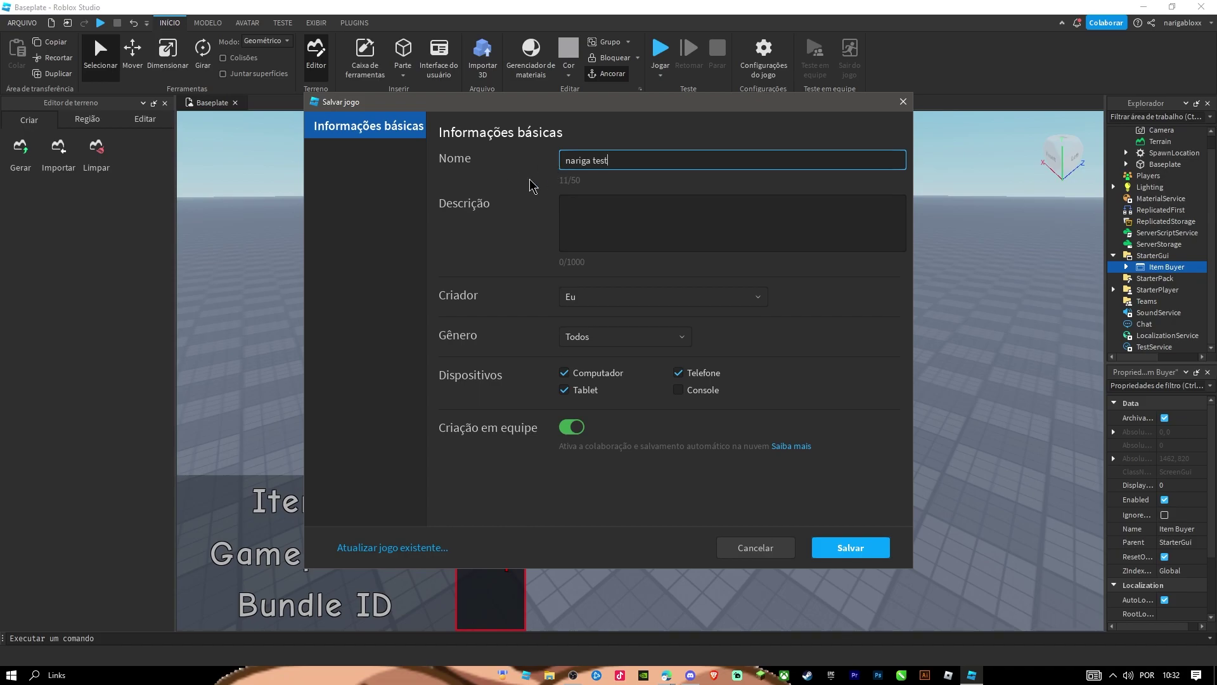
click(636, 228)
text(test)
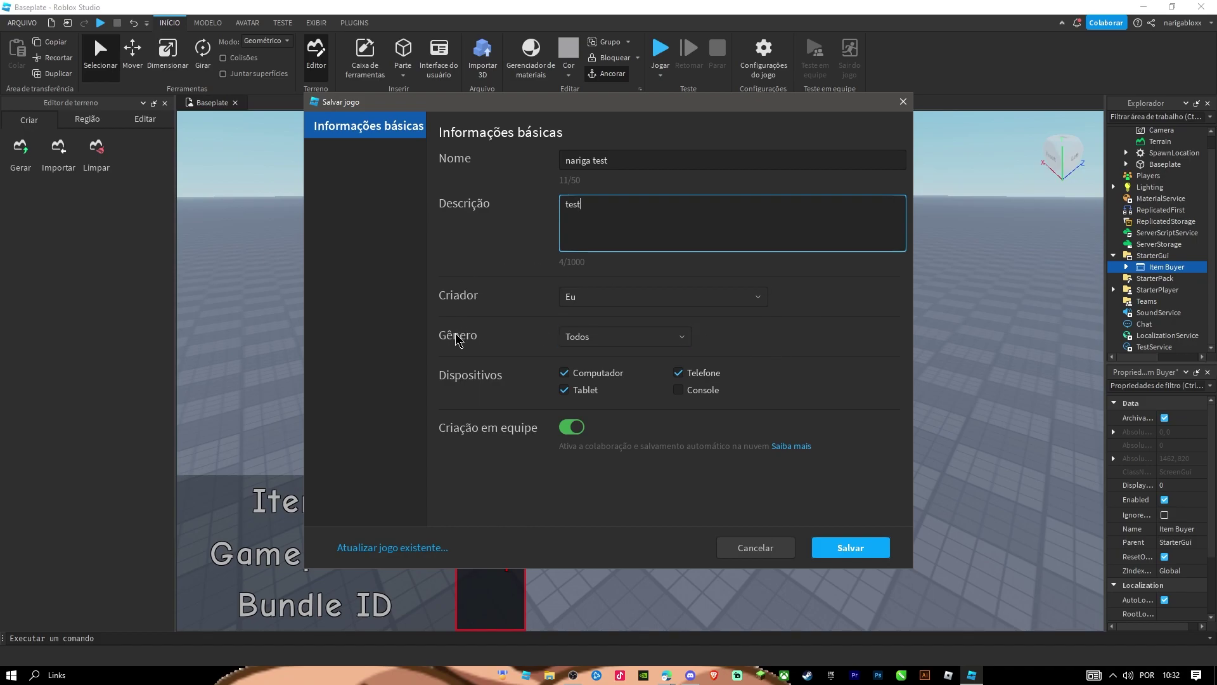
Set the game's creator to Grupo NarigaBlox, keep the genre at Todos, and save the game
click(683, 346)
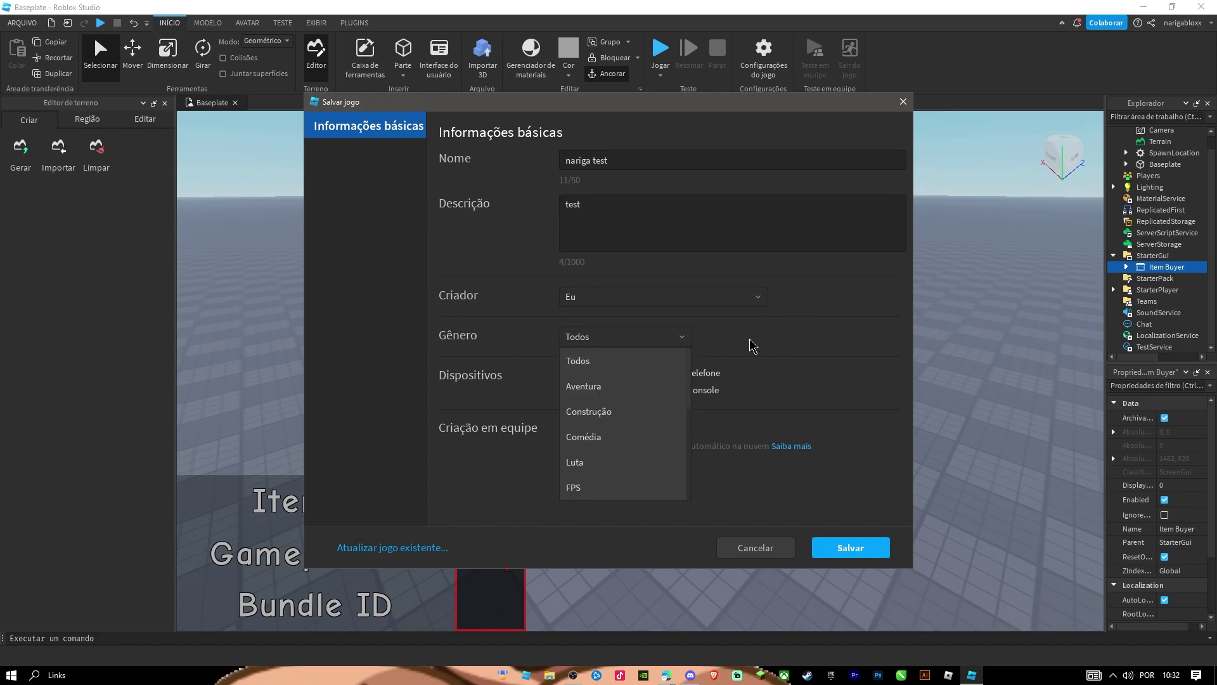
click(872, 340)
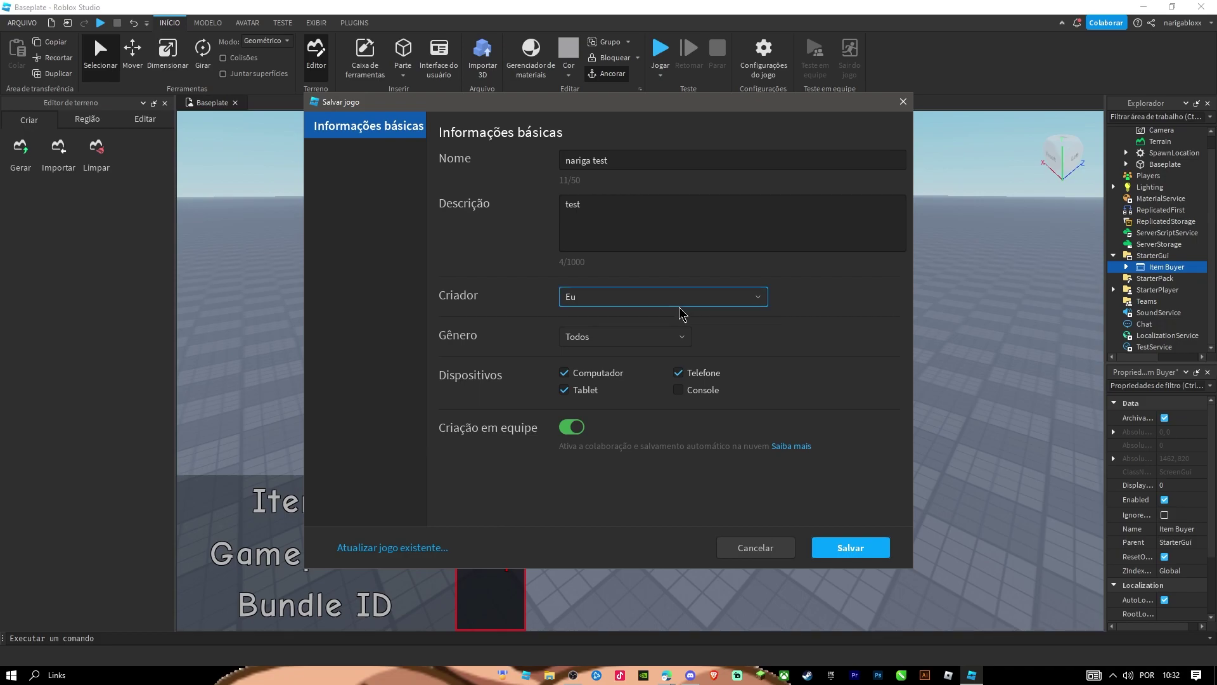
click(737, 301)
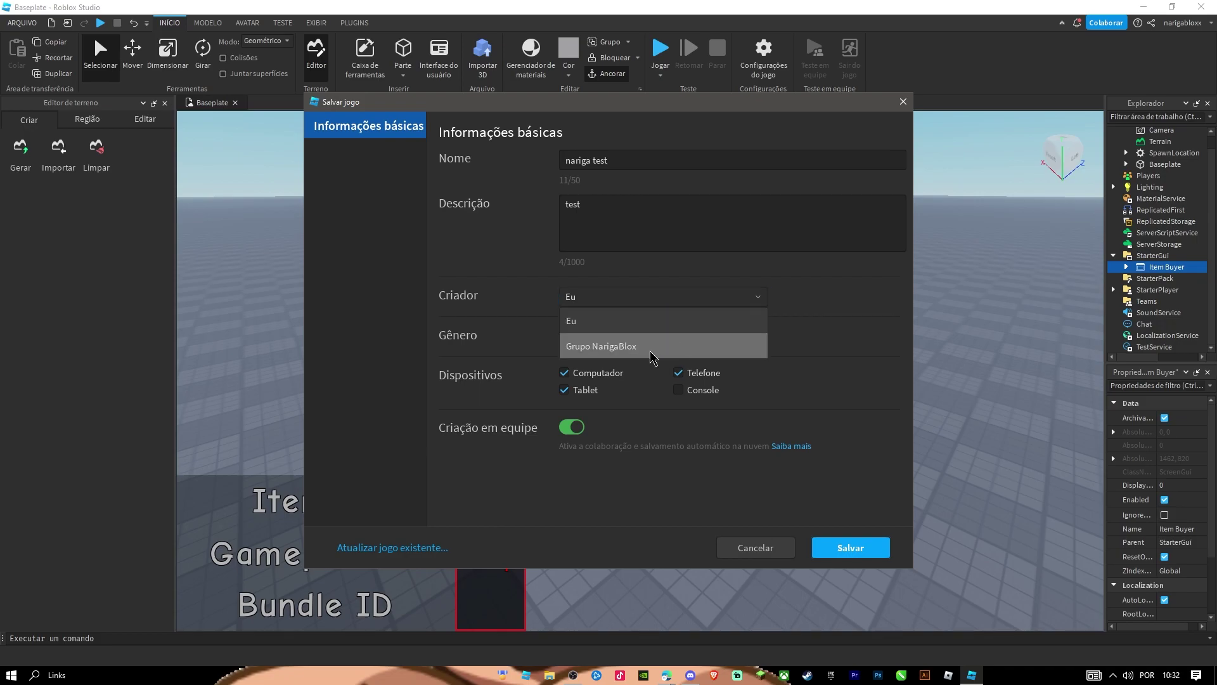
click(778, 317)
click(644, 296)
click(701, 348)
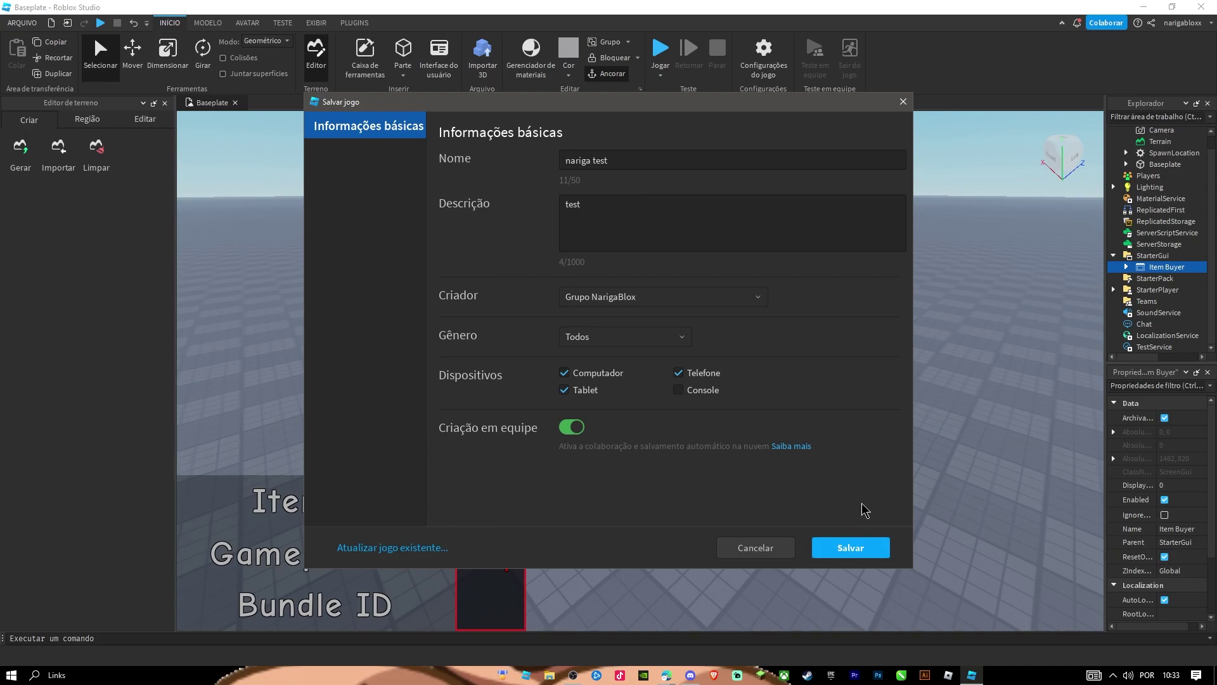
click(887, 549)
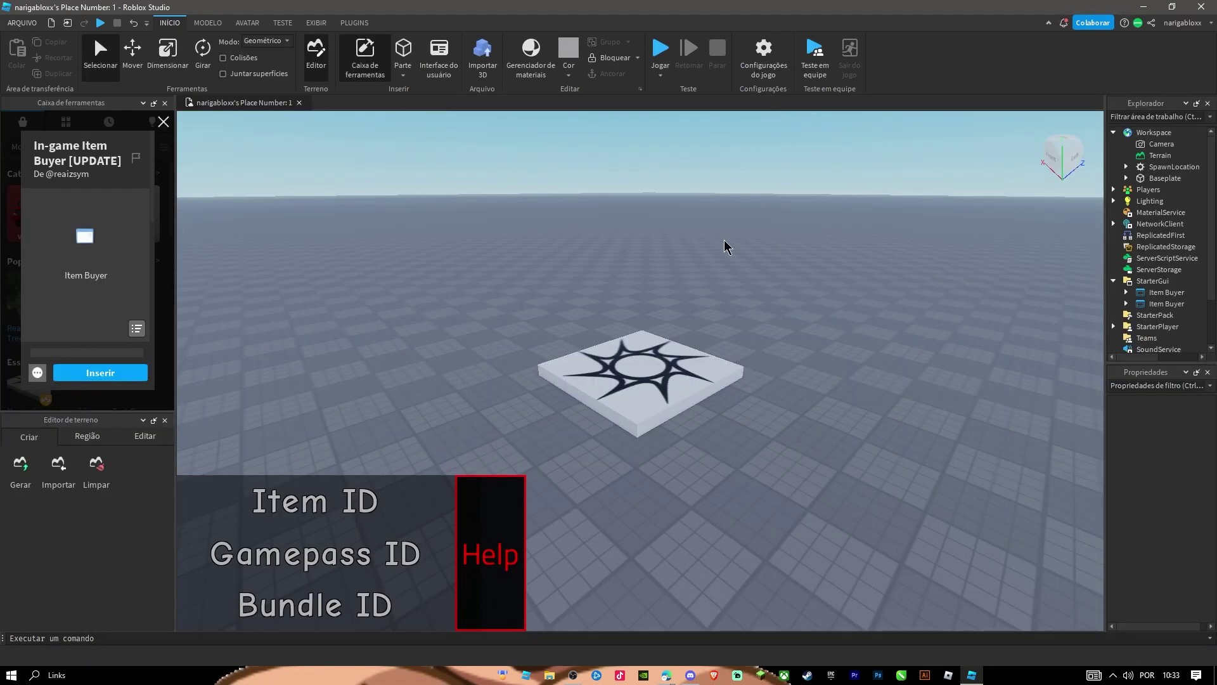
Close the model preview, set the game's playability permission to Público, and save the game settings
click(164, 122)
click(763, 56)
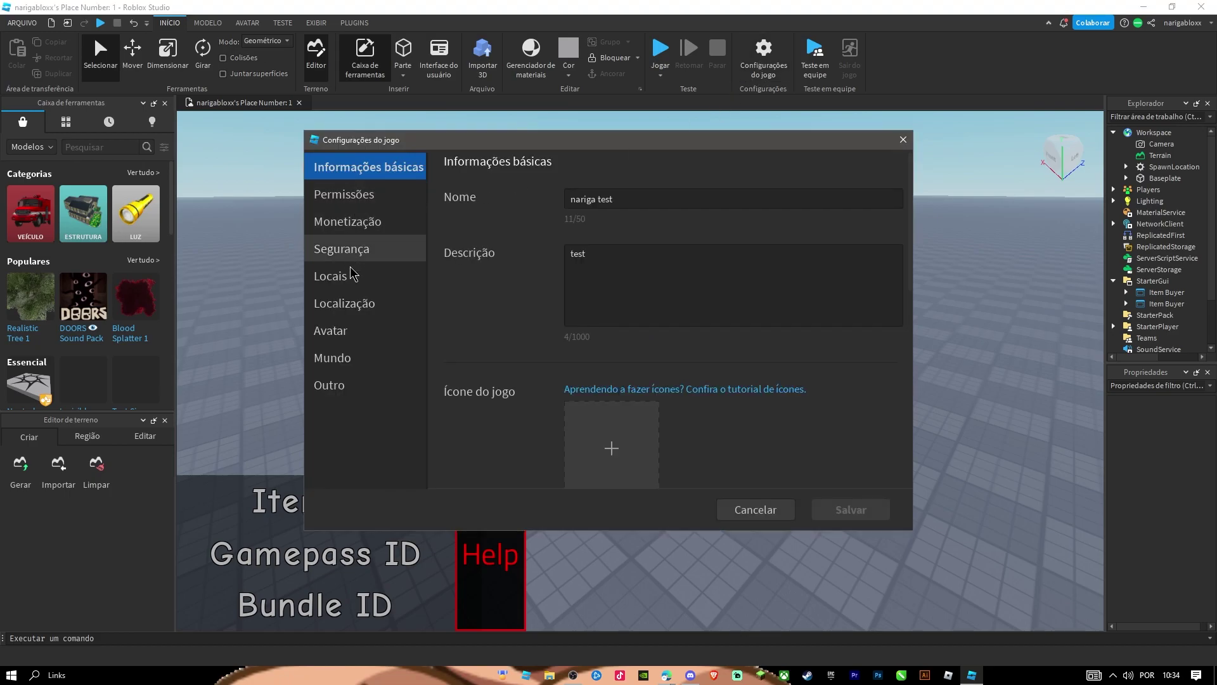
click(358, 197)
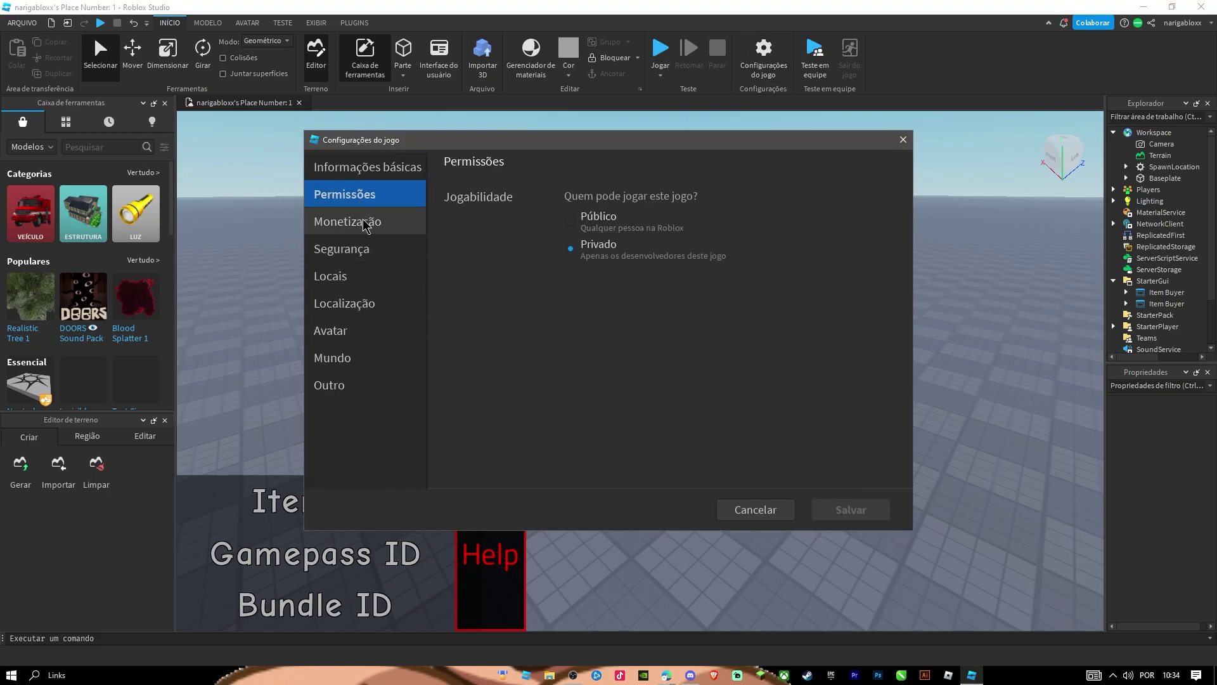
click(573, 223)
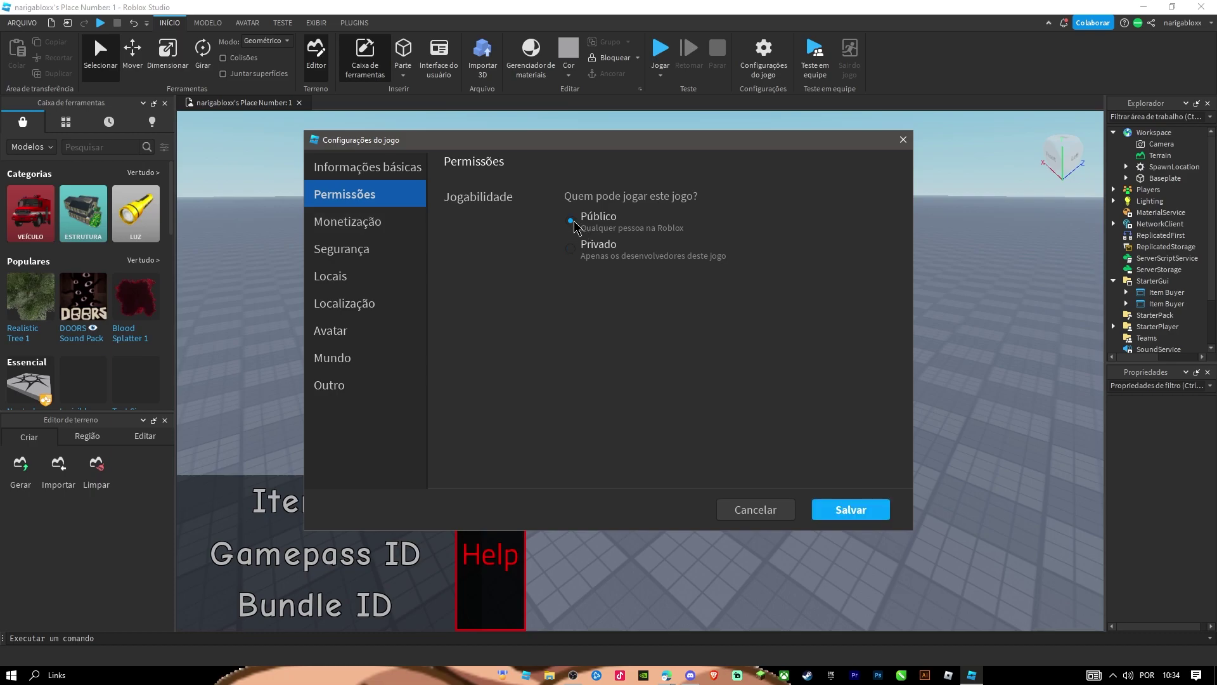
click(850, 510)
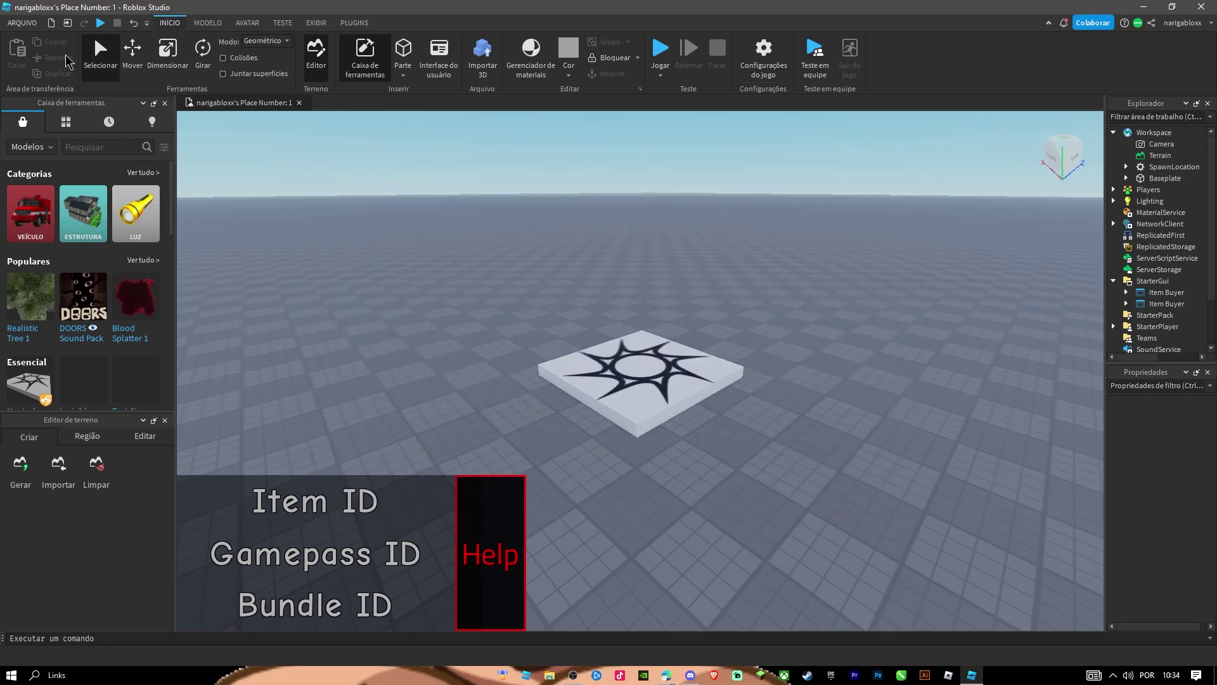
click(21, 22)
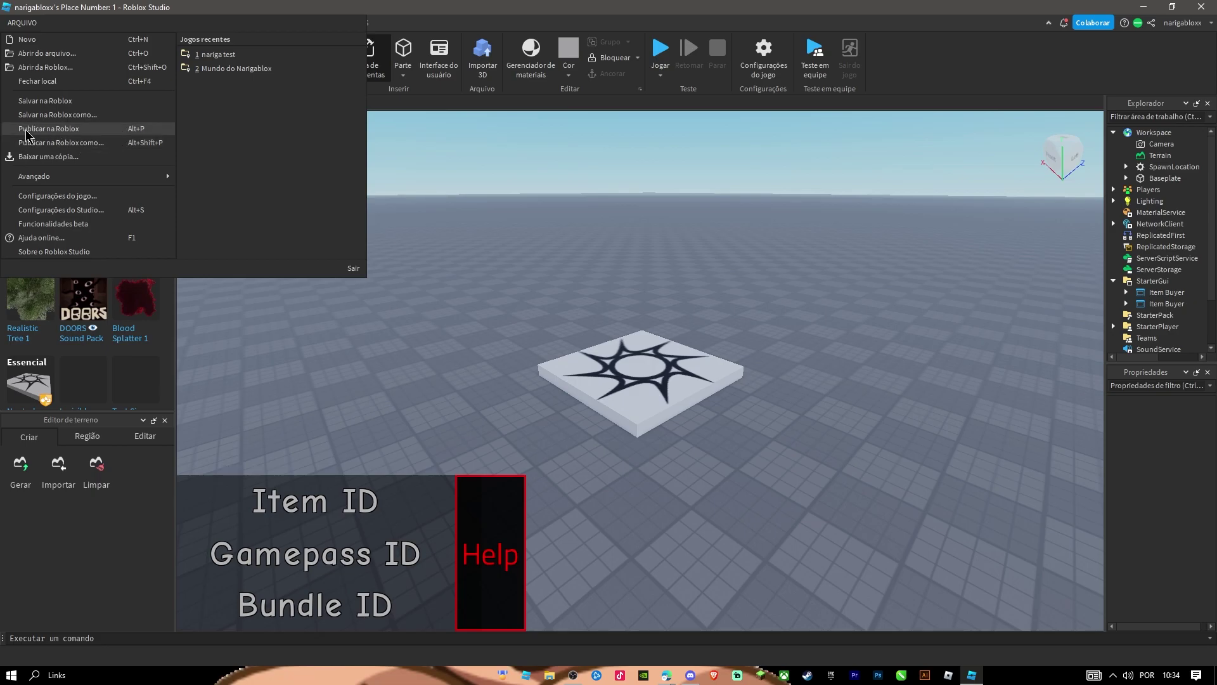
click(700, 200)
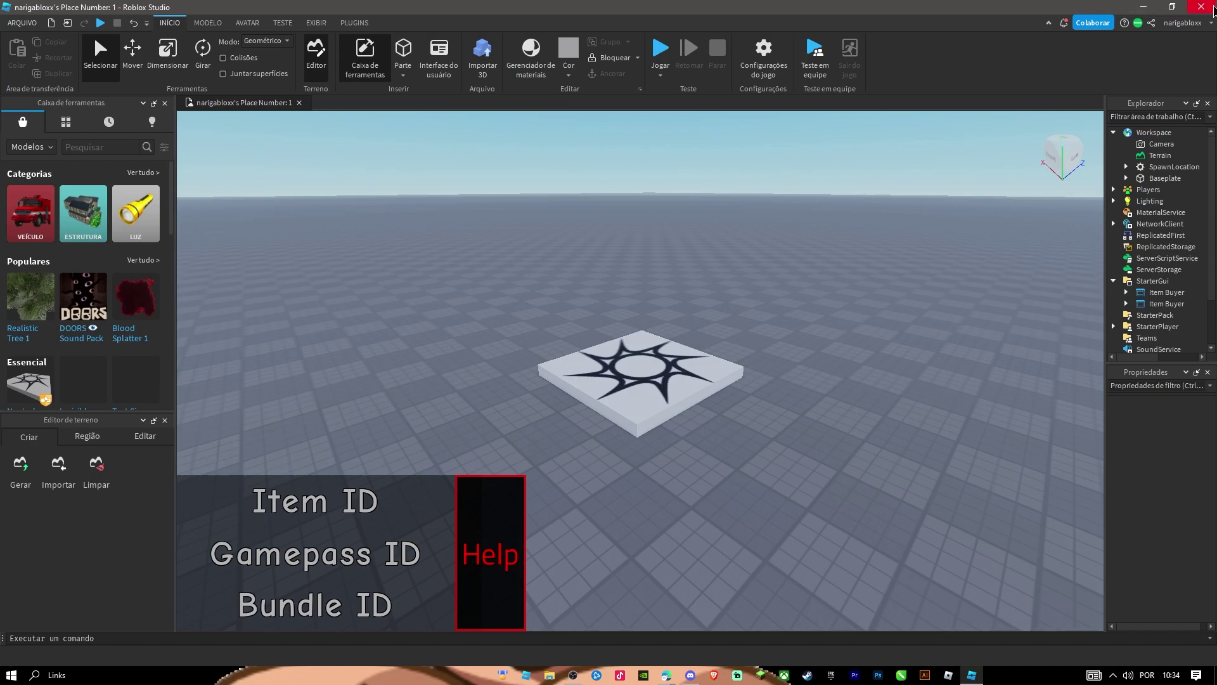
Switch from Studio to the browser's group creation window, closing the In-game Item Buyer window, and go to the Roblox home page
click(1146, 7)
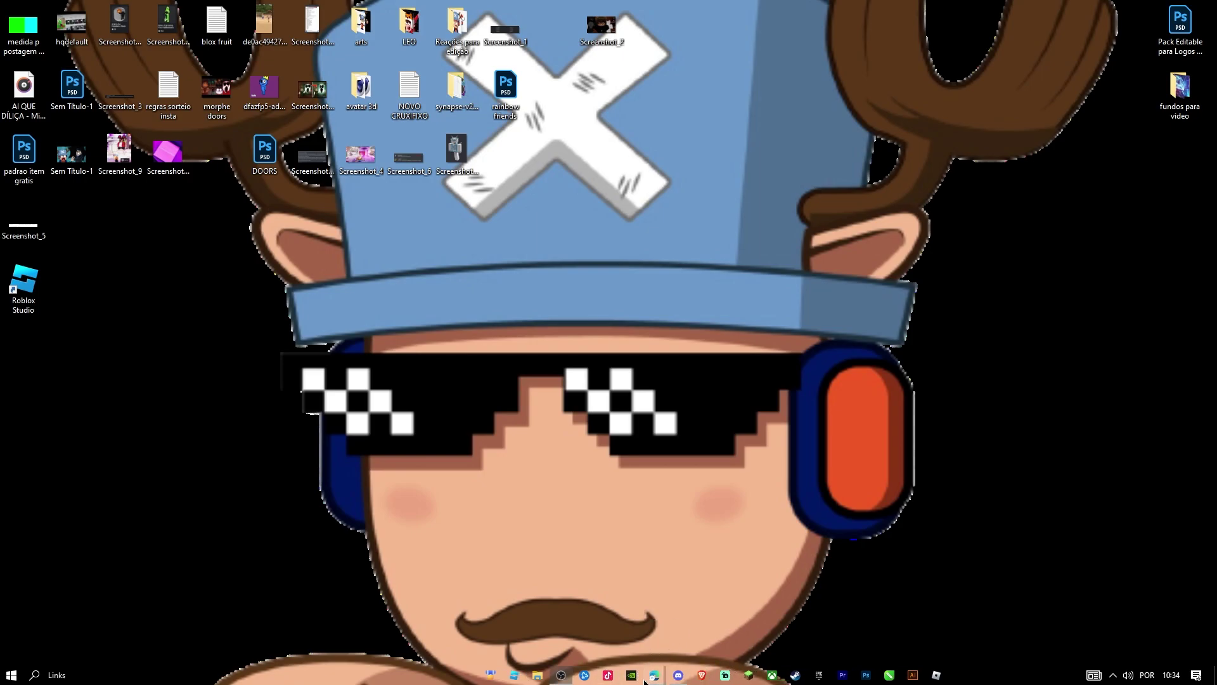
mouse_move(656, 680)
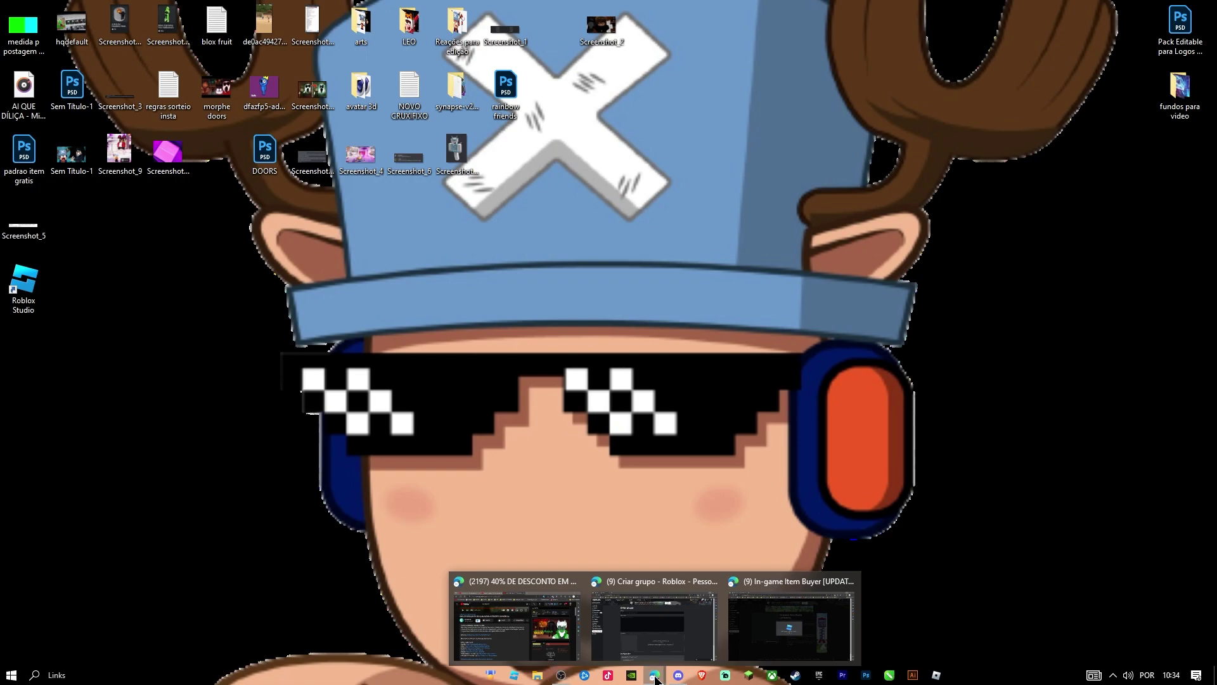
click(849, 581)
click(748, 630)
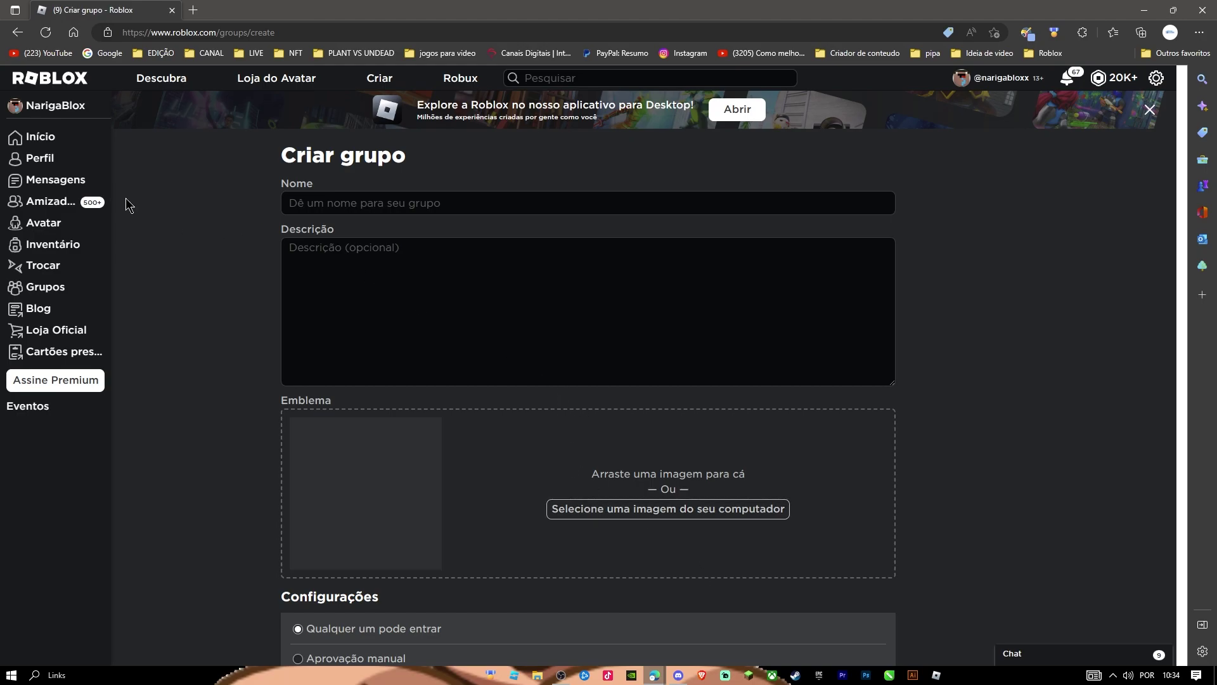
click(46, 144)
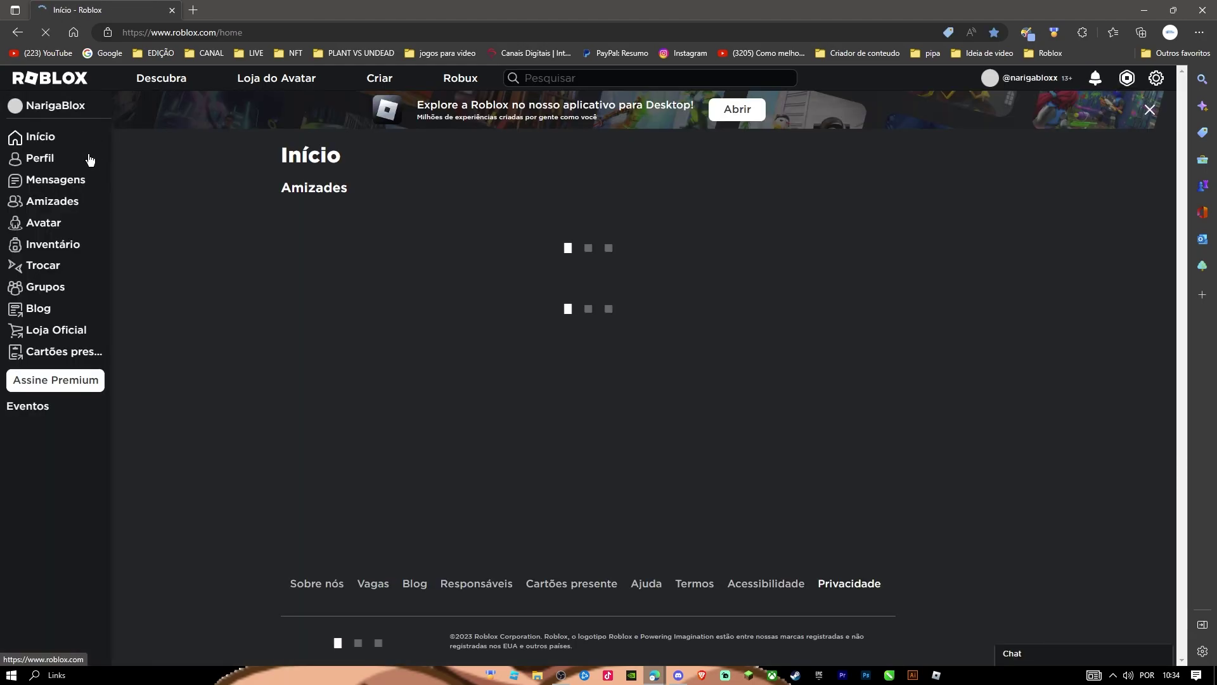
Open Roblox in a new browser tab and go from the account's inventory to the avatar shop
click(195, 11)
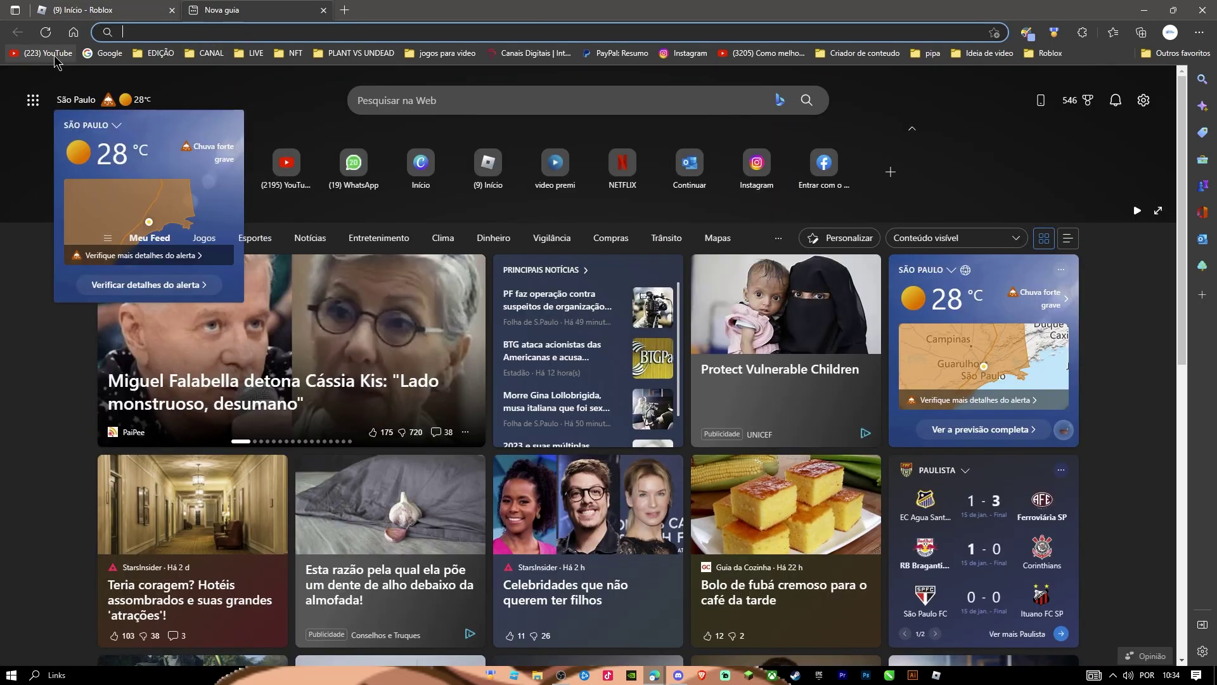
click(1046, 52)
click(1055, 79)
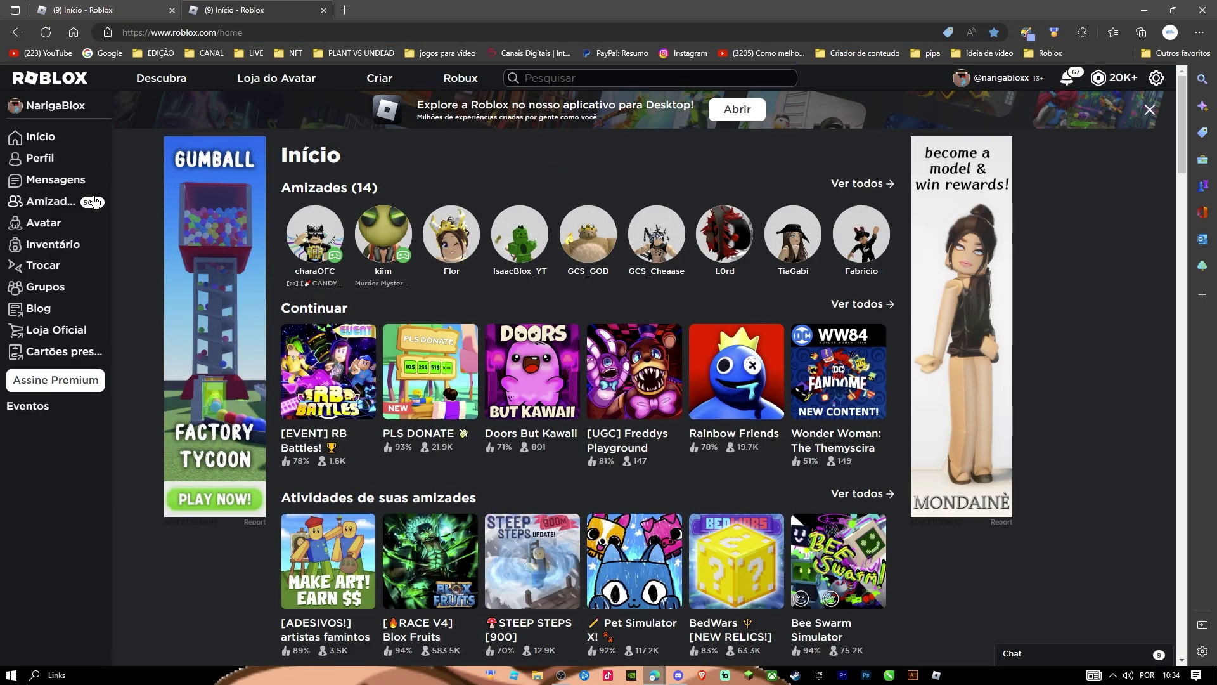
click(63, 250)
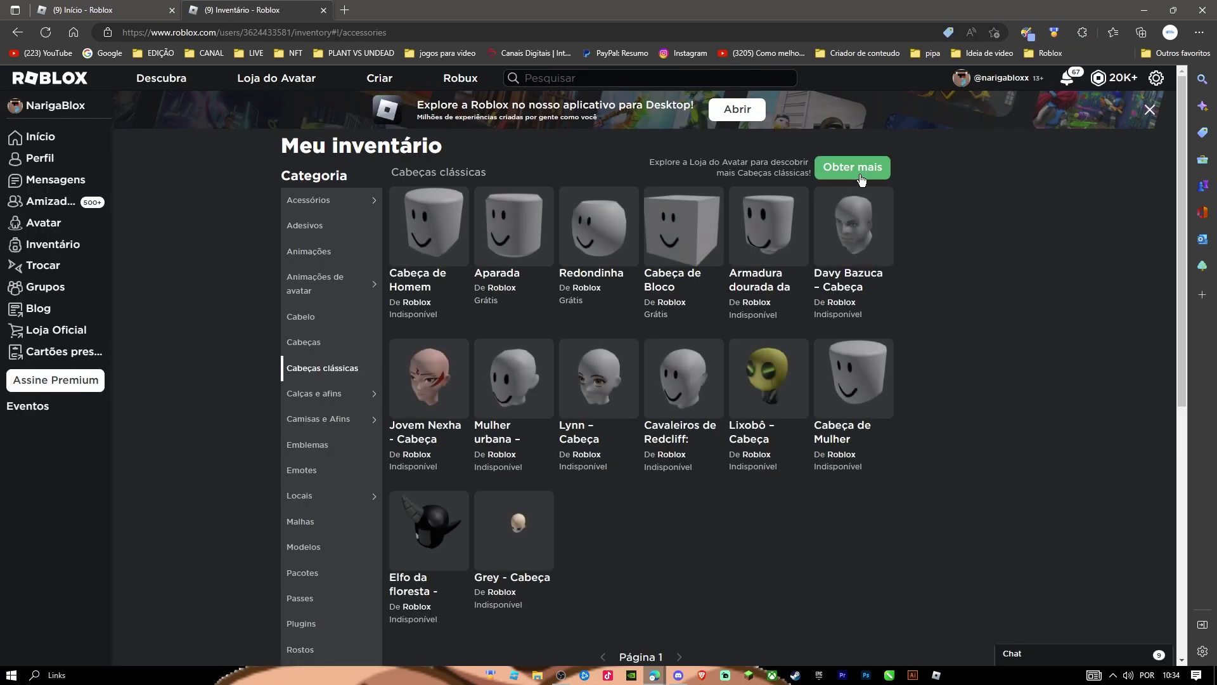
click(852, 169)
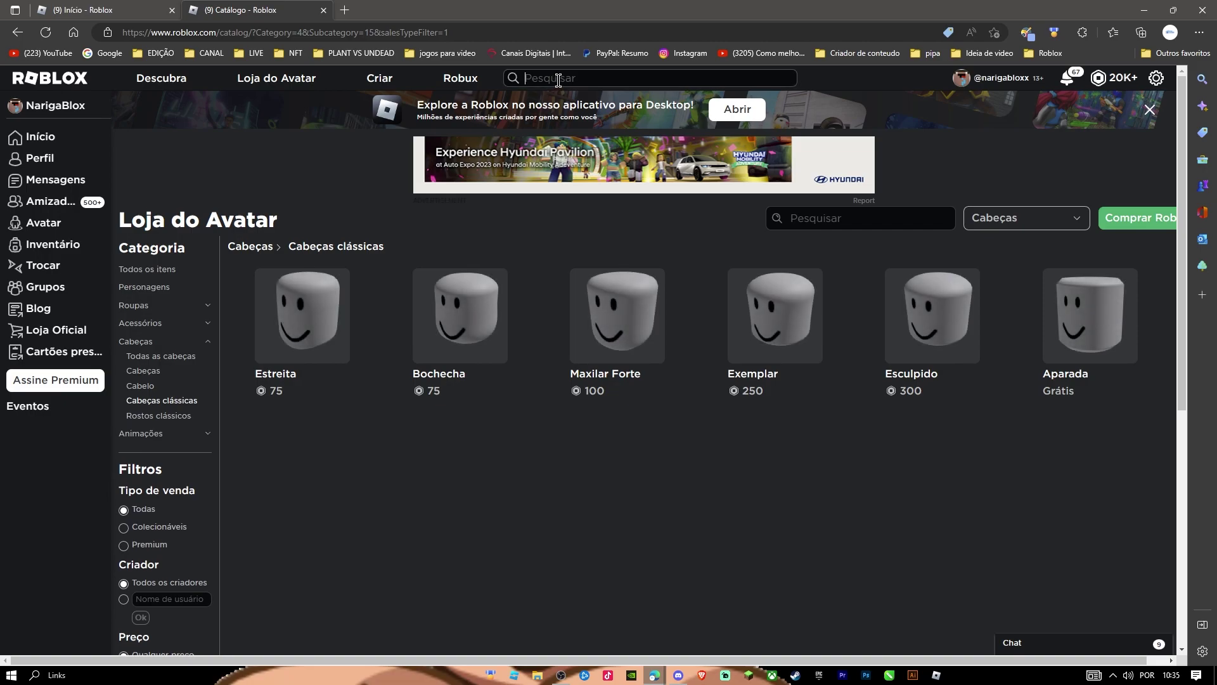
Search the avatar shop (Loja do Avatar) for "korblox"
text(l)
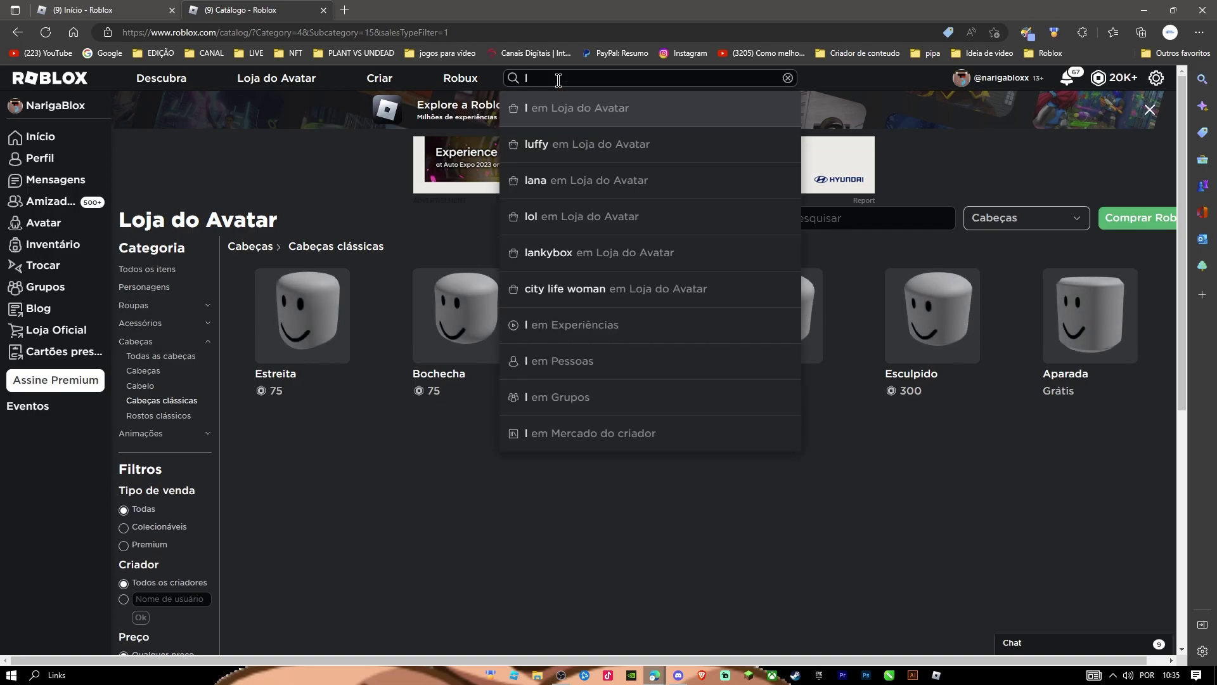
key(BackSpace)
text(kor)
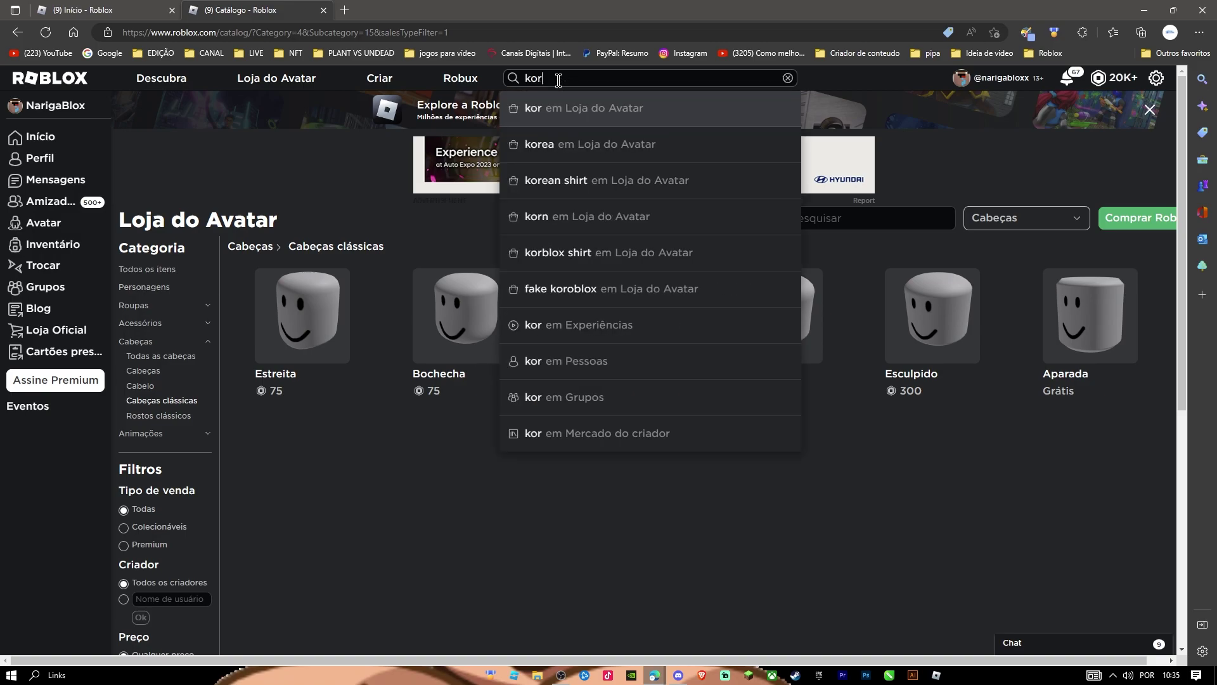
text(blox)
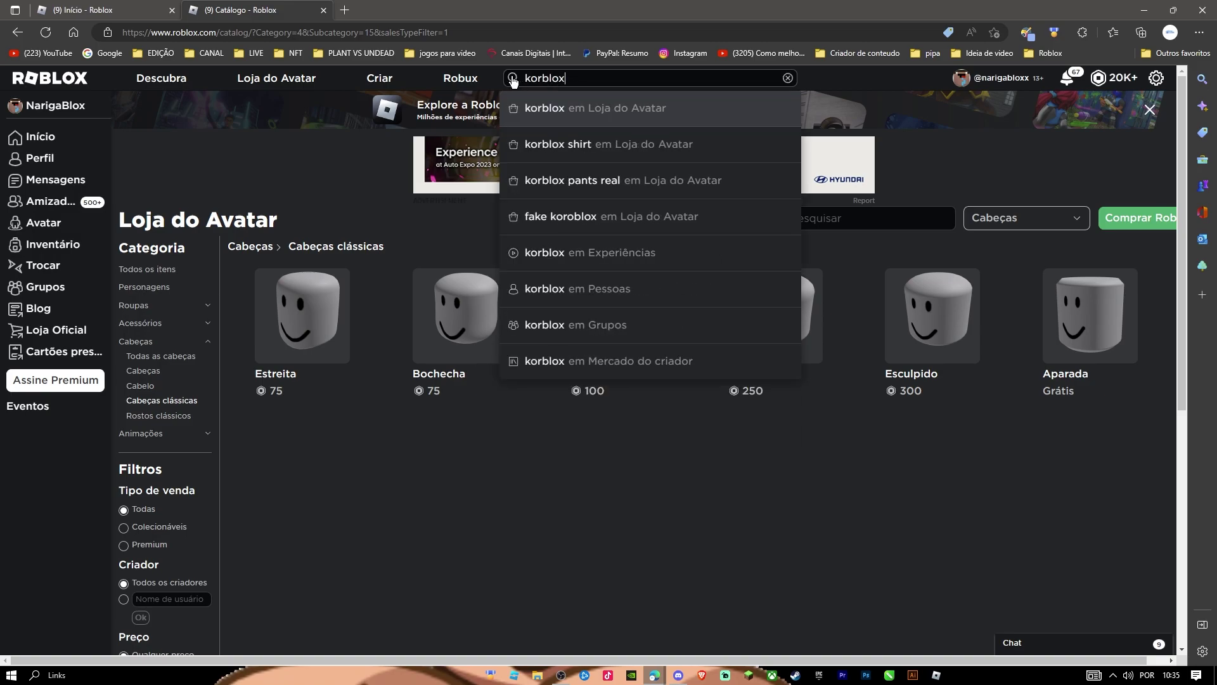
click(532, 107)
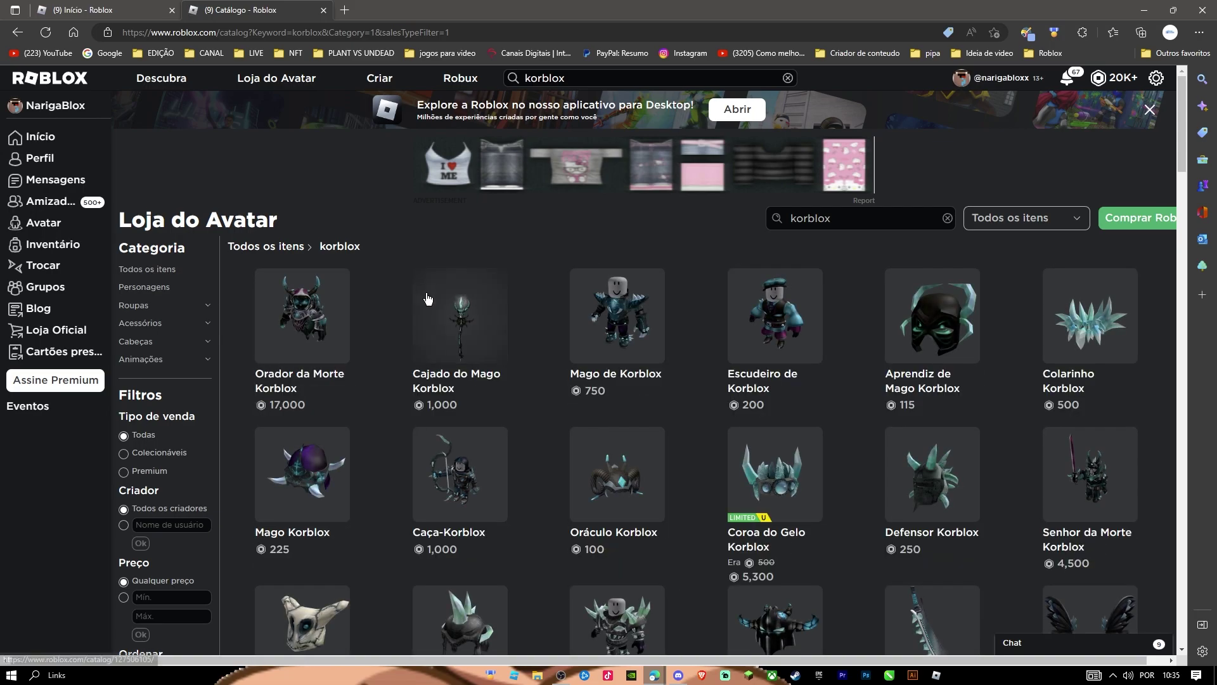
Open the Orador da Morte Korblox bundle and select the bundle ID in its page address
click(325, 357)
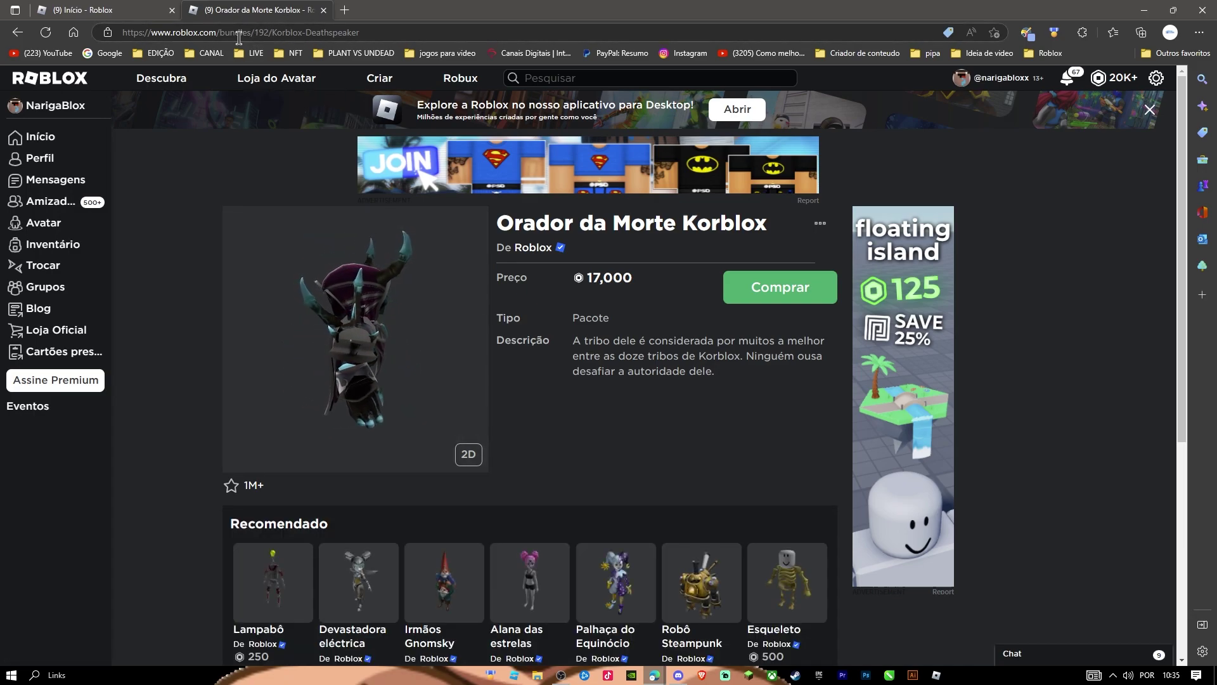
double_click(255, 33)
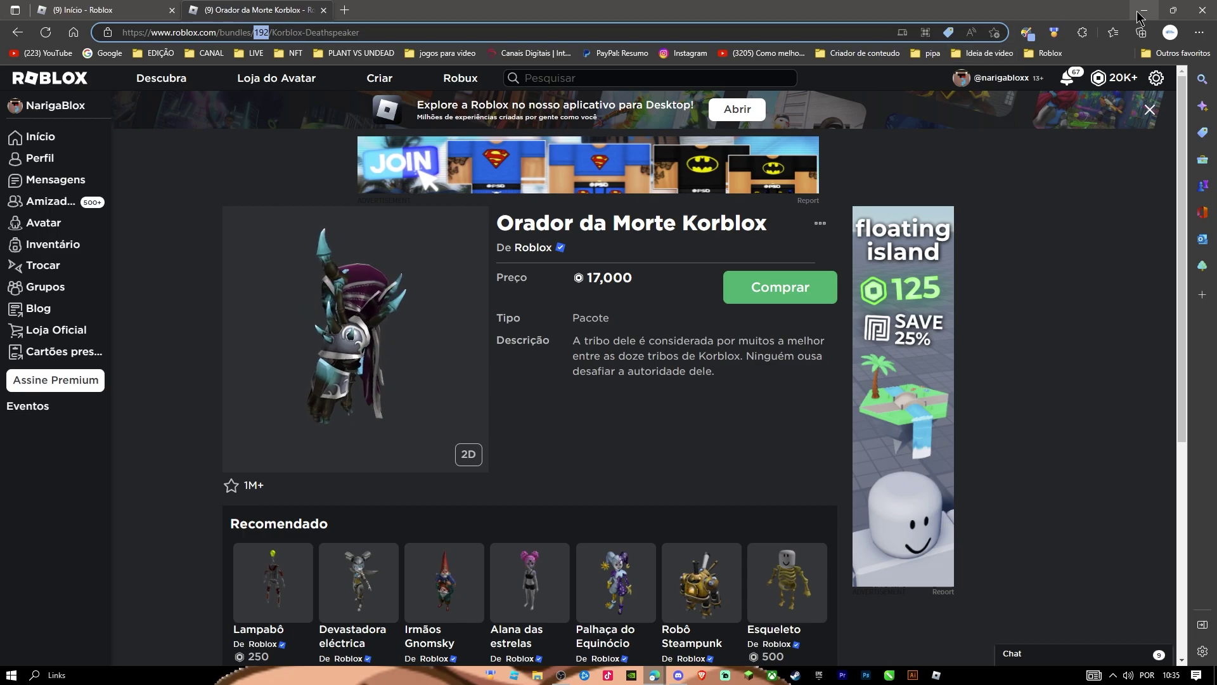
Return to the first Roblox tab and open the account's own profile page down to its lower sections
click(94, 10)
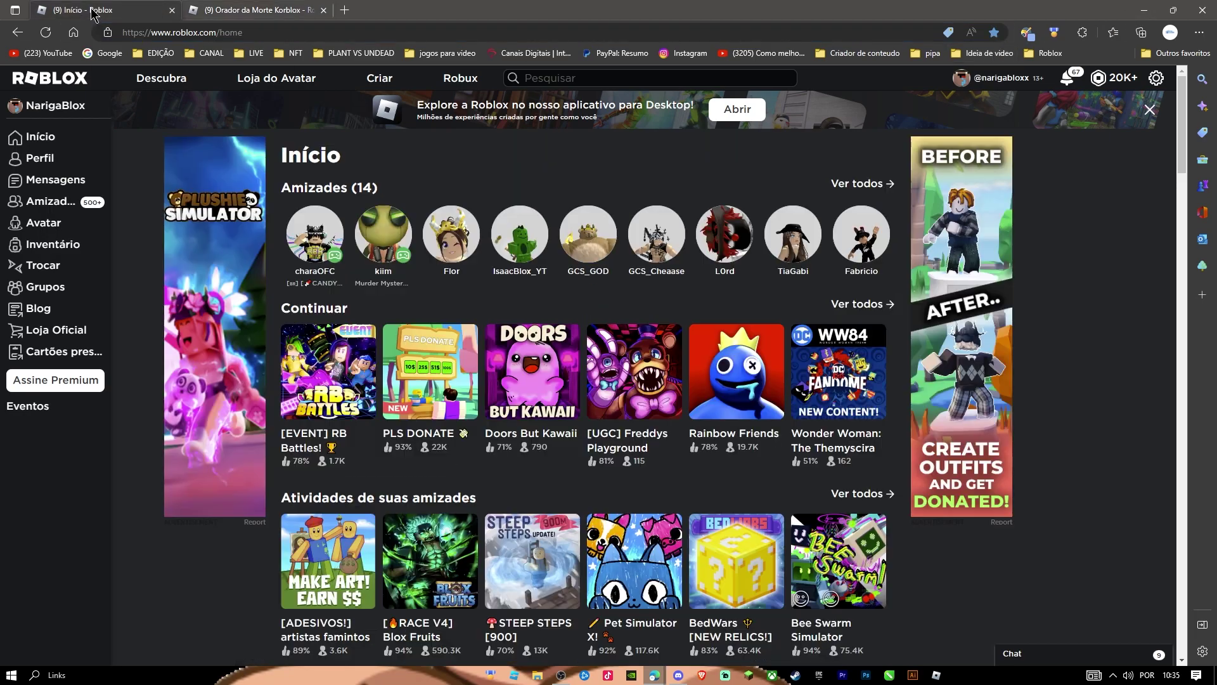
click(53, 106)
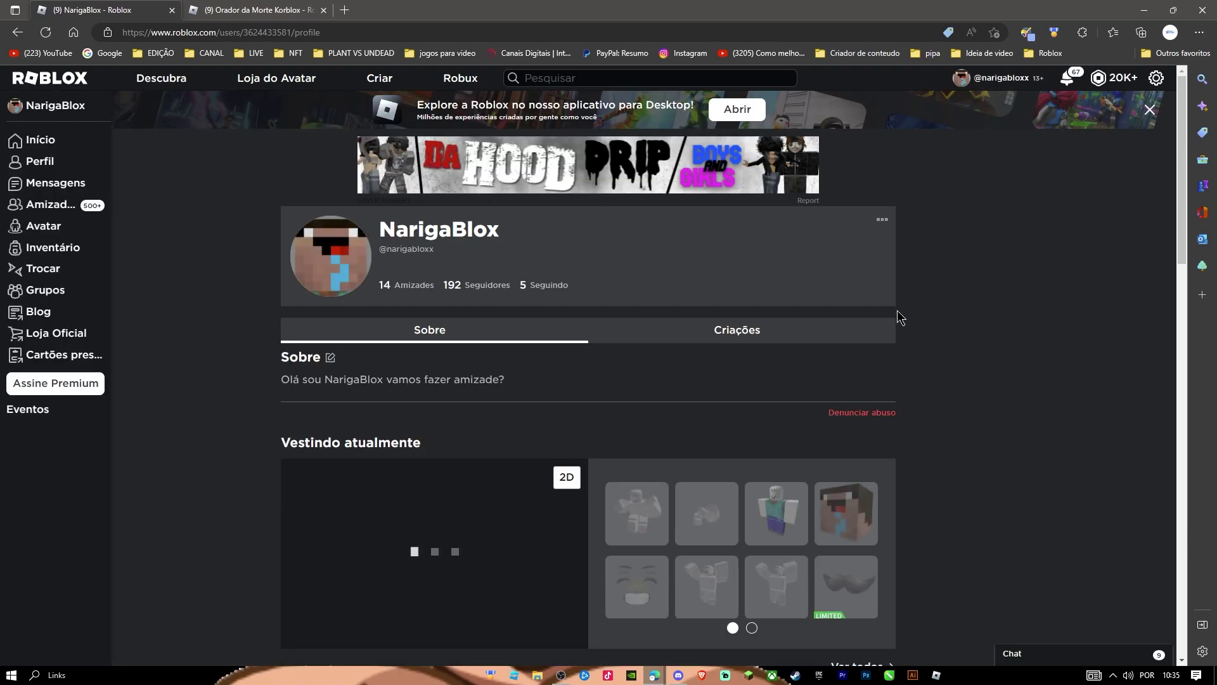
scroll(954, 309, down, 10)
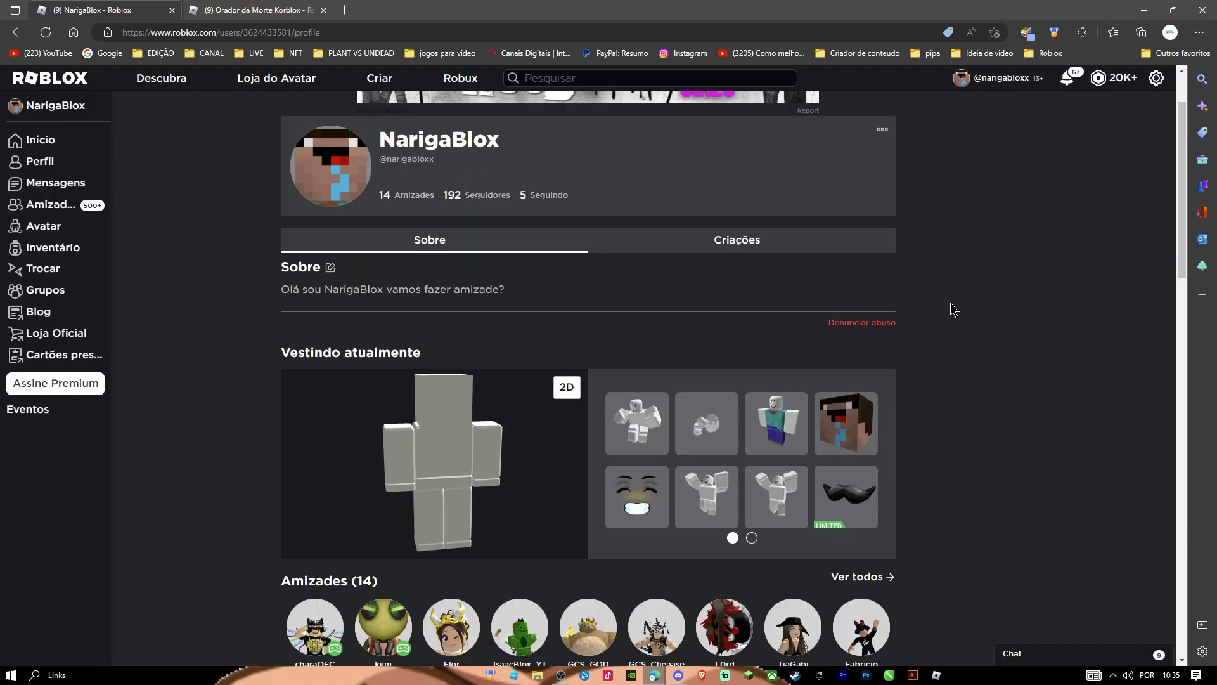